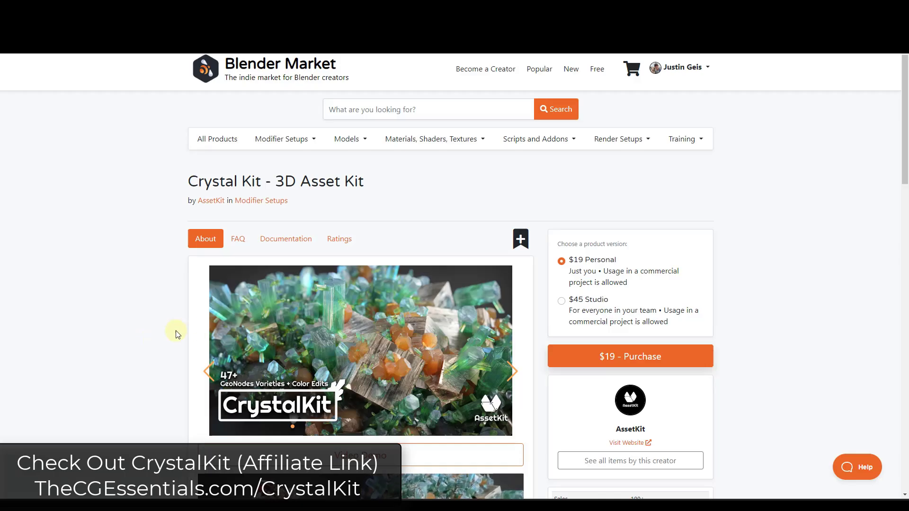
- Review the Blender Market product pages for Crystal Kit and Trash Kit, including their preview images and descriptions
{"action": "scroll", "coordinate": [175, 330], "scroll_direction": "down", "scroll_amount": 1}
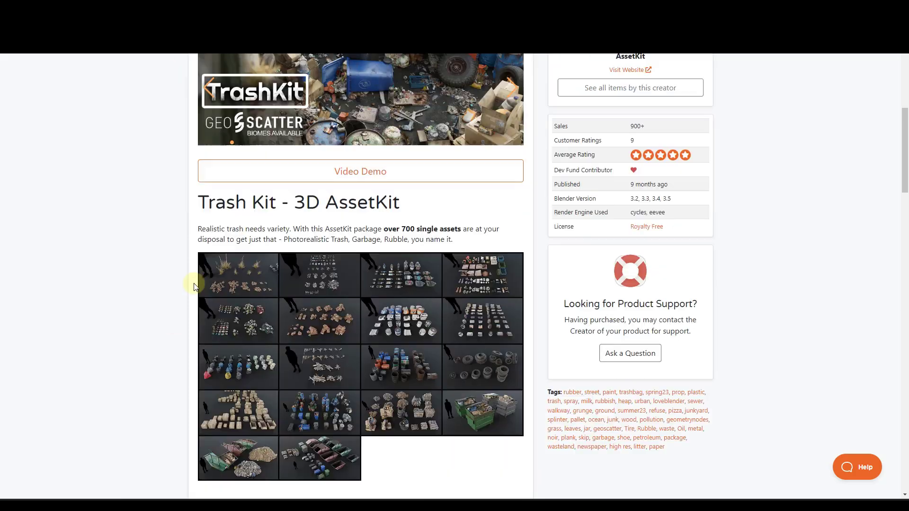
{"action": "scroll", "coordinate": [196, 281], "scroll_direction": "up", "scroll_amount": 4}
{"action": "scroll", "coordinate": [198, 281], "scroll_direction": "down", "scroll_amount": 3}
{"action": "scroll", "coordinate": [197, 283], "scroll_direction": "down", "scroll_amount": 2}
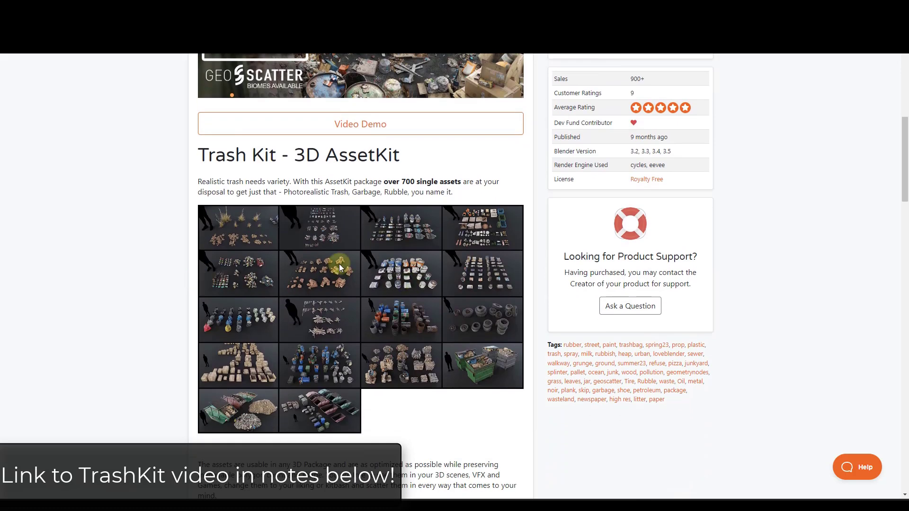
{"action": "scroll", "coordinate": [398, 339], "scroll_direction": "down", "scroll_amount": 2}
{"action": "scroll", "coordinate": [400, 340], "scroll_direction": "down", "scroll_amount": 8}
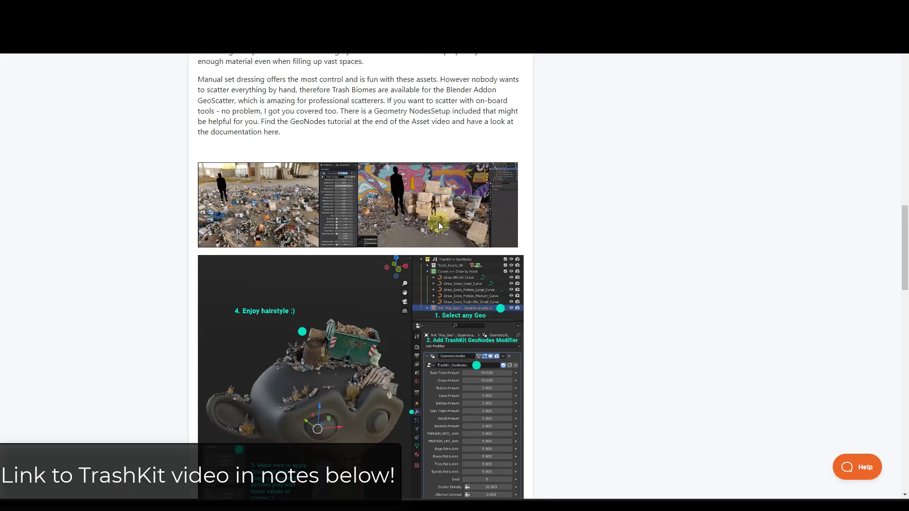
{"action": "scroll", "coordinate": [427, 228], "scroll_direction": "up", "scroll_amount": 15}
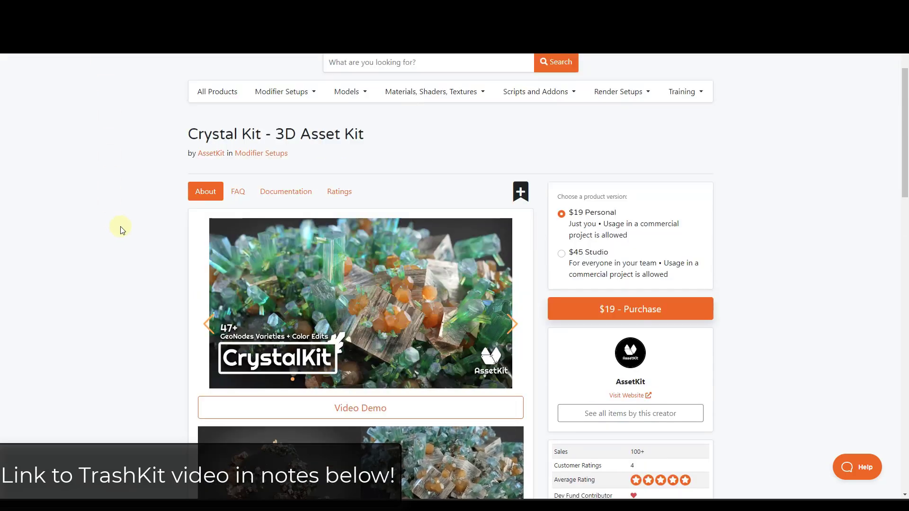
{"action": "scroll", "coordinate": [119, 228], "scroll_direction": "down", "scroll_amount": 3}
{"action": "scroll", "coordinate": [122, 230], "scroll_direction": "down", "scroll_amount": 4}
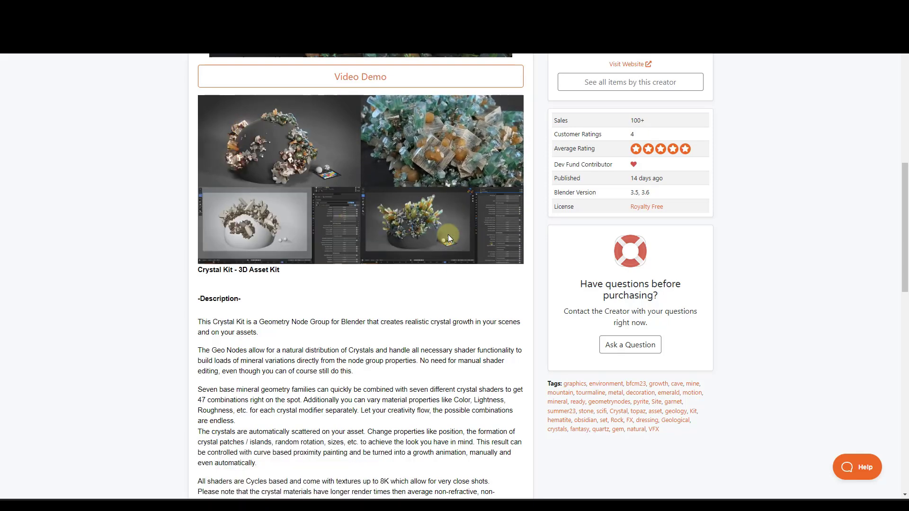
{"action": "scroll", "coordinate": [349, 304], "scroll_direction": "down", "scroll_amount": 5}
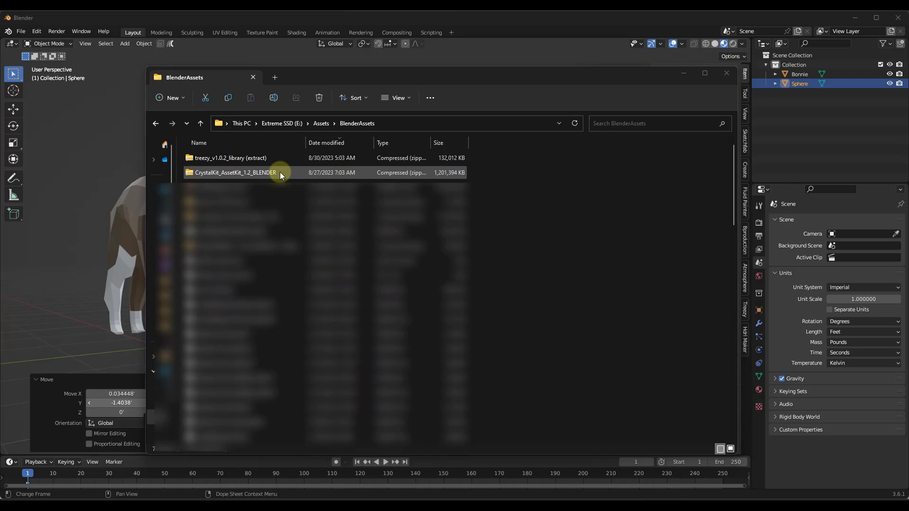
- Set the import method of the Assets - CrystalKit asset library to Append and save the preferences
{"action": "double_click", "coordinate": [278, 173]}
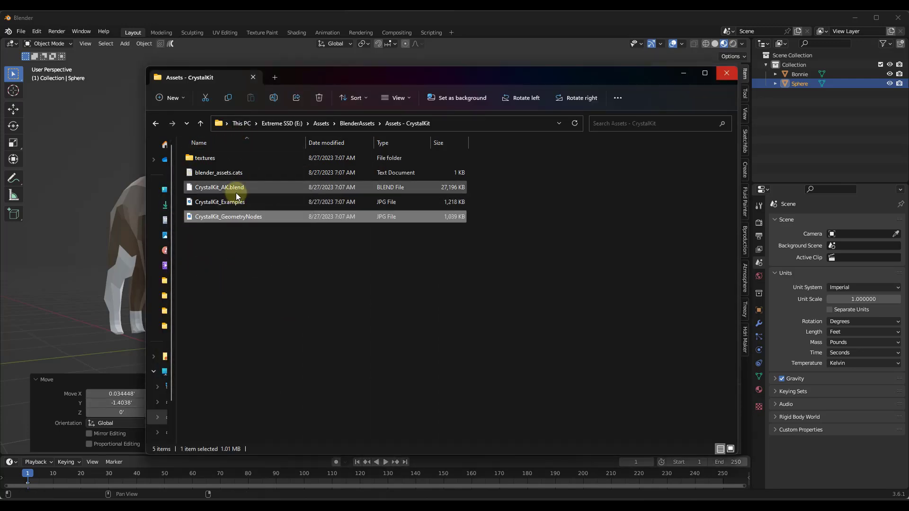
{"action": "left_click", "coordinate": [34, 31]}
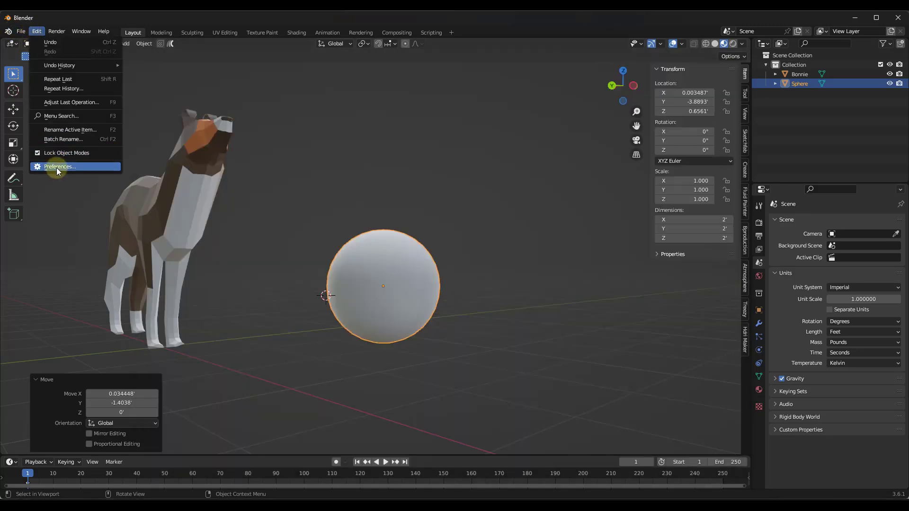
{"action": "left_click", "coordinate": [56, 168]}
{"action": "scroll", "coordinate": [142, 173], "scroll_direction": "down", "scroll_amount": 3}
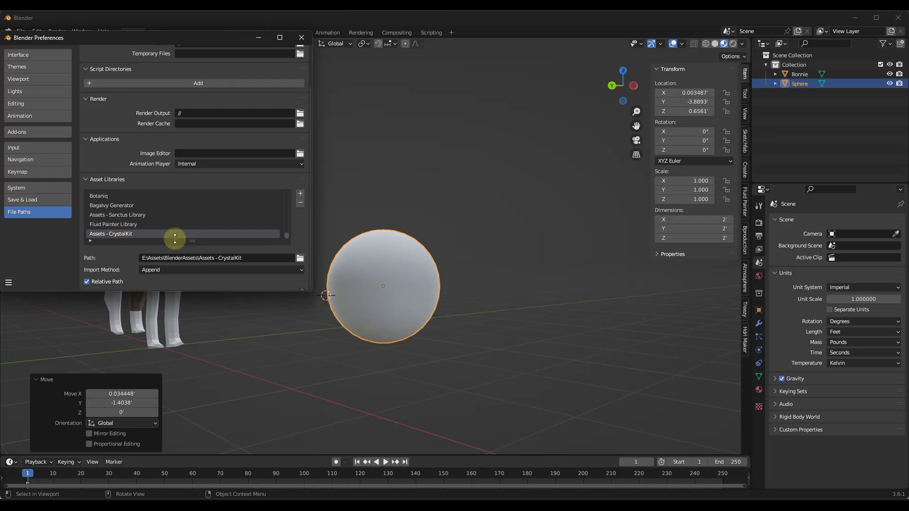
{"action": "left_click_drag", "start_coordinate": [310, 292], "coordinate": [377, 346]}
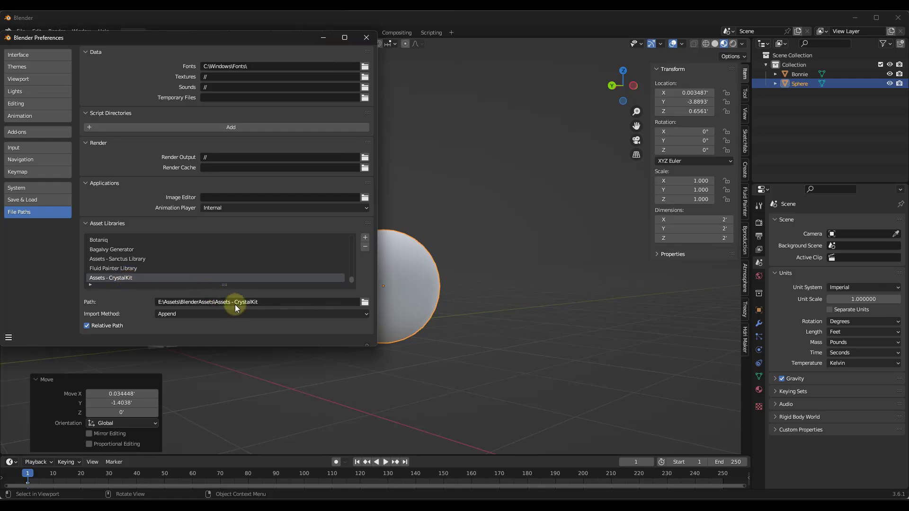
{"action": "left_click", "coordinate": [181, 313]}
{"action": "left_click", "coordinate": [174, 293]}
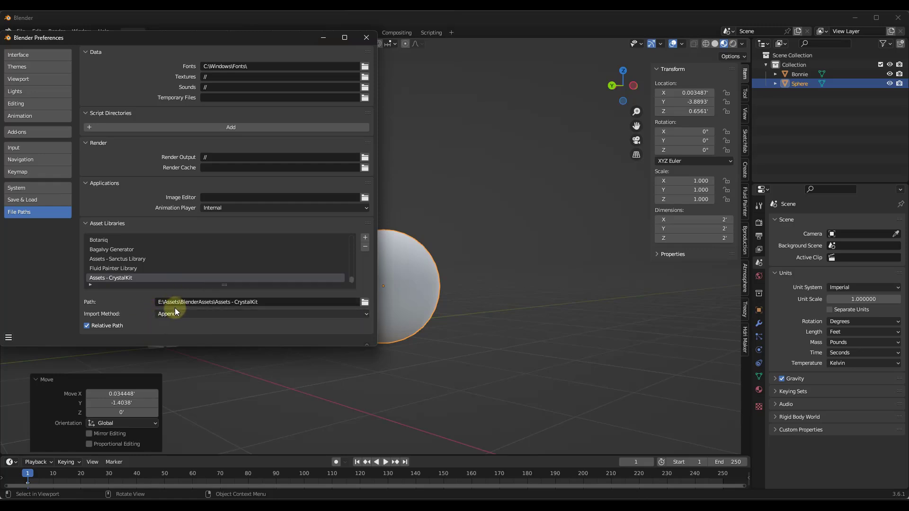
{"action": "left_click", "coordinate": [11, 337]}
{"action": "left_click", "coordinate": [36, 313]}
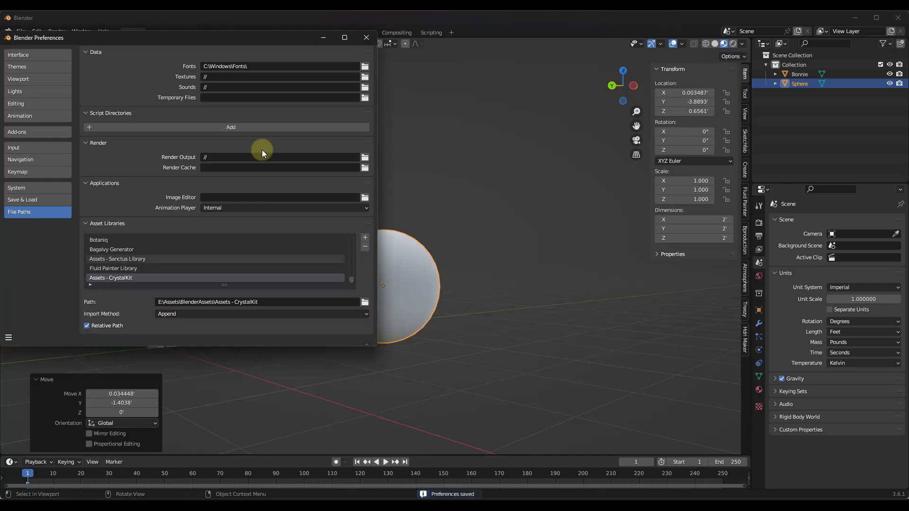
{"action": "left_click", "coordinate": [364, 42]}
- Enlarge the timeline area, turn it into an Asset Browser and show the Assets - CrystalKit library
{"action": "scroll", "coordinate": [339, 271], "scroll_direction": "down", "scroll_amount": 3}
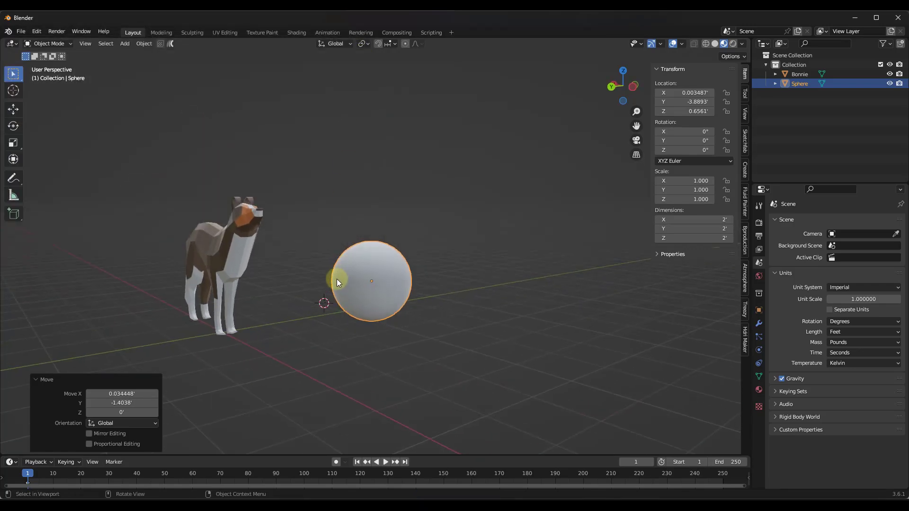
{"action": "left_click_drag", "start_coordinate": [293, 454], "coordinate": [171, 323]}
{"action": "scroll", "coordinate": [328, 218], "scroll_direction": "up", "scroll_amount": 1}
{"action": "left_click", "coordinate": [9, 339]}
{"action": "left_click", "coordinate": [126, 374]}
{"action": "left_click", "coordinate": [8, 337]}
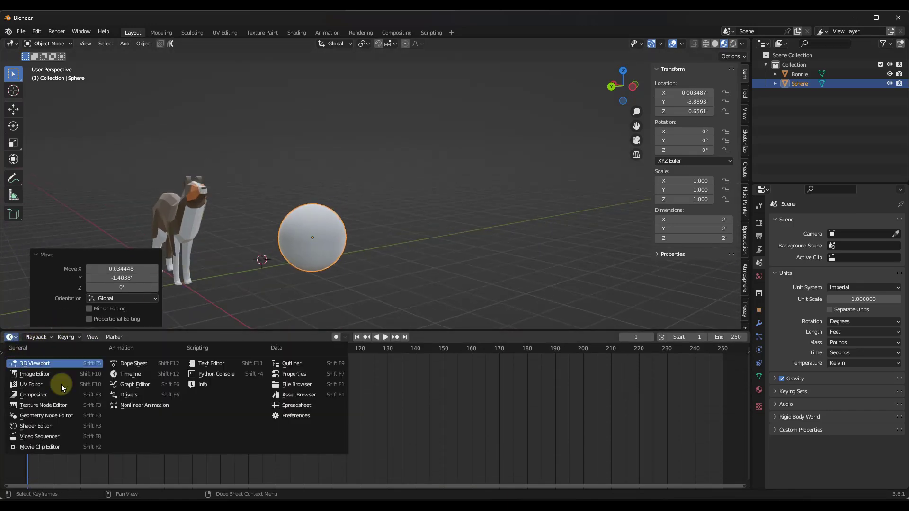
{"action": "left_click", "coordinate": [291, 395]}
{"action": "left_click", "coordinate": [71, 350]}
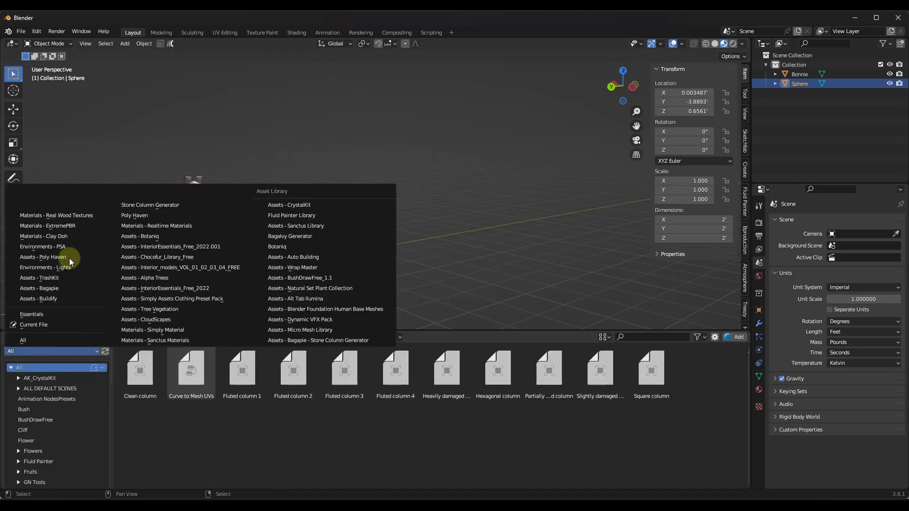
{"action": "left_click", "coordinate": [286, 207]}
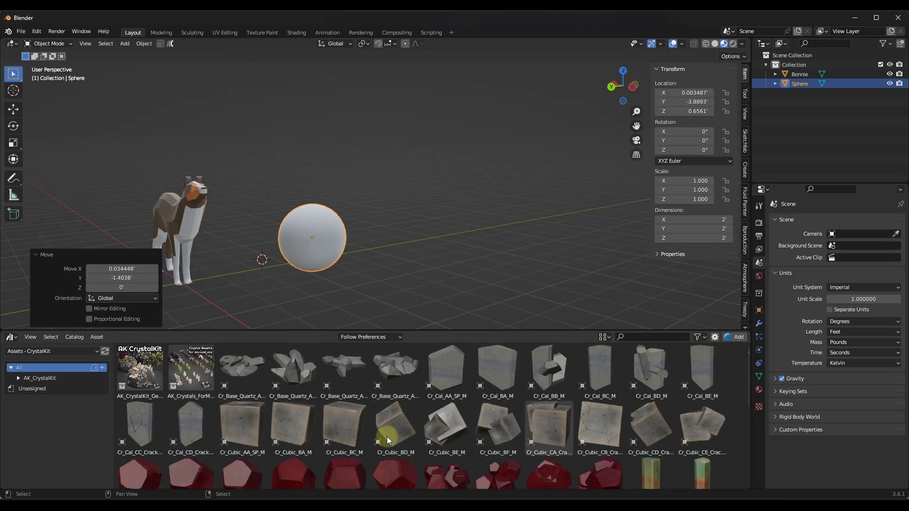
- Add the AK_CrystalKit_GeoNodes asset to the scene beyond the white sphere and turn off its Instance option
{"action": "scroll", "coordinate": [364, 432], "scroll_direction": "down", "scroll_amount": 10}
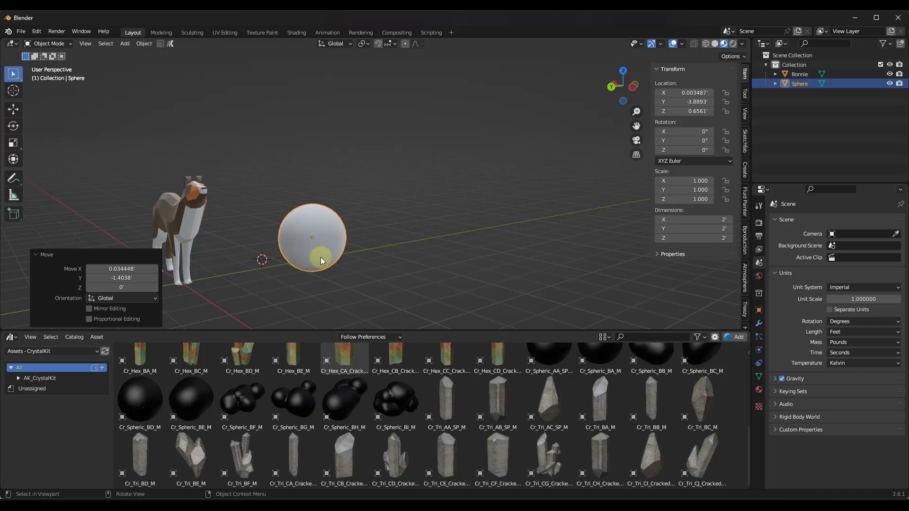
{"action": "scroll", "coordinate": [300, 447], "scroll_direction": "up", "scroll_amount": 10}
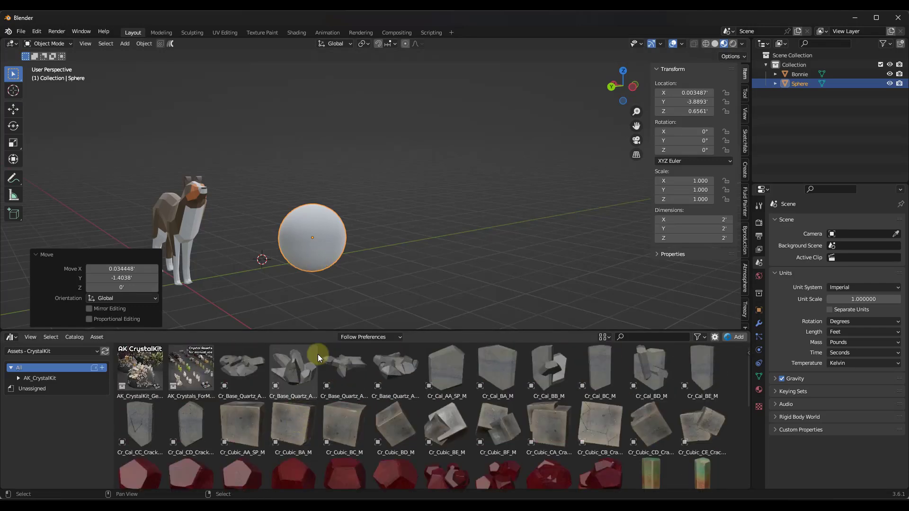
{"action": "middle_click_drag", "start_coordinate": [333, 262], "coordinate": [321, 258]}
{"action": "scroll", "coordinate": [320, 236], "scroll_direction": "down", "scroll_amount": 2}
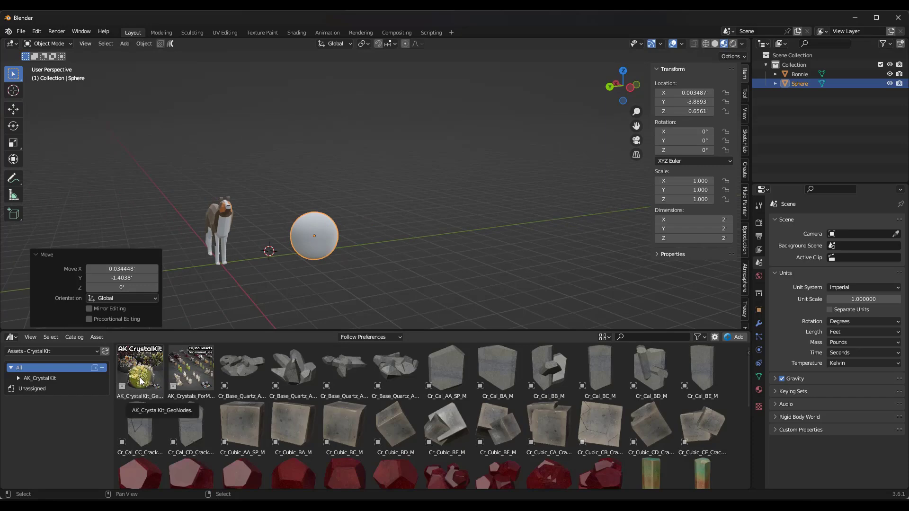
{"action": "left_click_drag", "start_coordinate": [140, 382], "coordinate": [490, 232]}
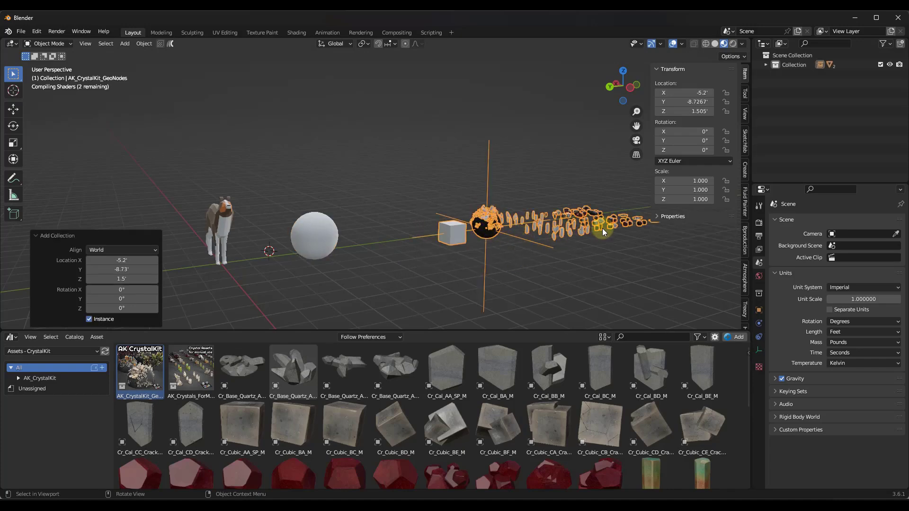
{"action": "scroll", "coordinate": [602, 229], "scroll_direction": "up", "scroll_amount": 2}
{"action": "scroll", "coordinate": [632, 235], "scroll_direction": "up", "scroll_amount": 2}
{"action": "scroll", "coordinate": [634, 236], "scroll_direction": "up", "scroll_amount": 1}
{"action": "middle_click_drag", "start_coordinate": [489, 267], "coordinate": [499, 255]}
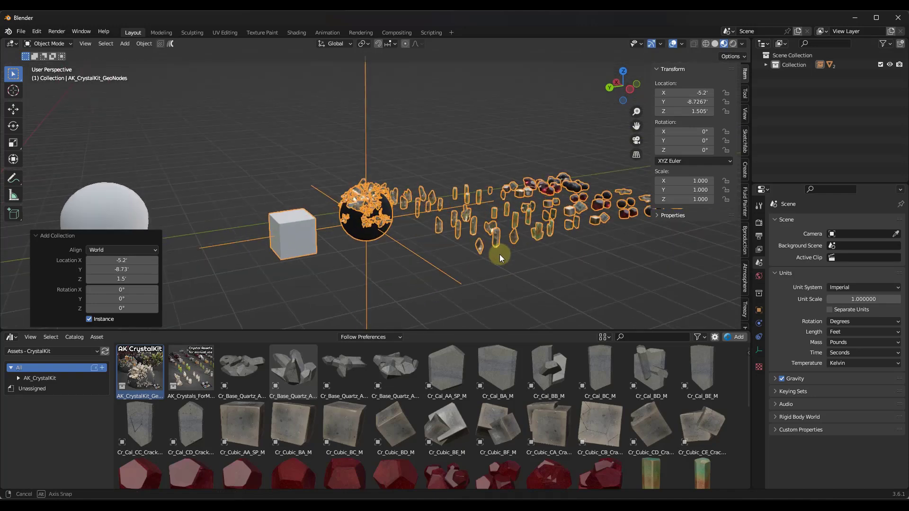
{"action": "left_click", "coordinate": [89, 319]}
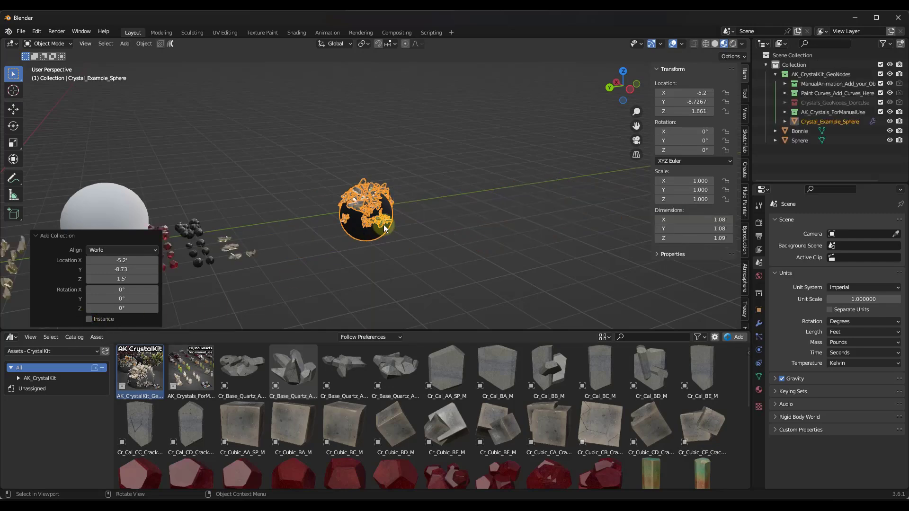
- Move the loose manual-use crystals, without the white sphere, about -11.97 ft along the Y axis
{"action": "scroll", "coordinate": [384, 225], "scroll_direction": "down", "scroll_amount": 6}
{"action": "scroll", "coordinate": [245, 217], "scroll_direction": "up", "scroll_amount": 2}
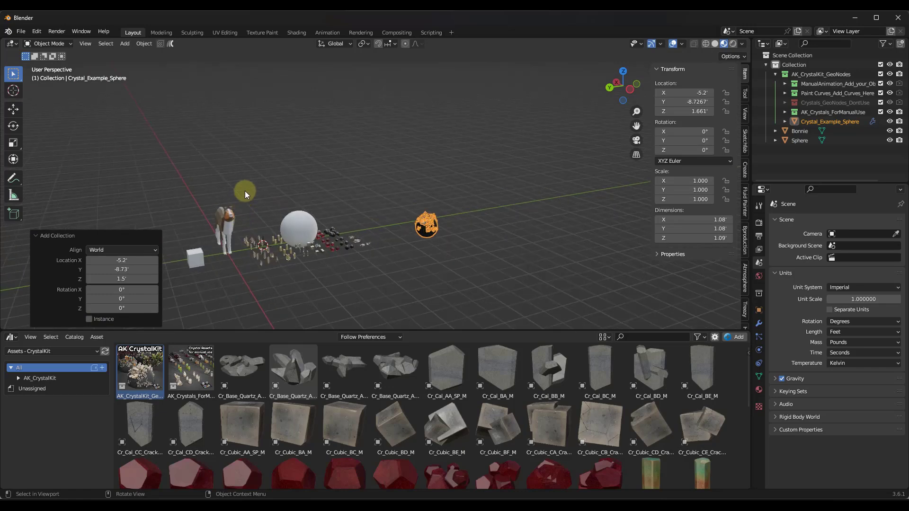
{"action": "left_click_drag", "start_coordinate": [243, 187], "coordinate": [389, 265]}
{"action": "left_click", "coordinate": [303, 224], "text": "shift"}
{"action": "key", "text": "g"}
{"action": "key", "text": "y"}
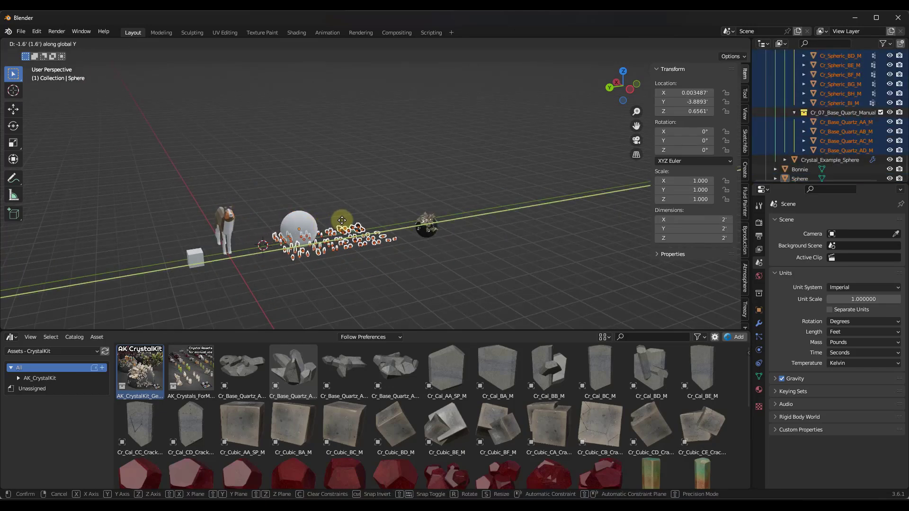
{"action": "left_click", "coordinate": [519, 203]}
{"action": "scroll", "coordinate": [489, 239], "scroll_direction": "up", "scroll_amount": 3}
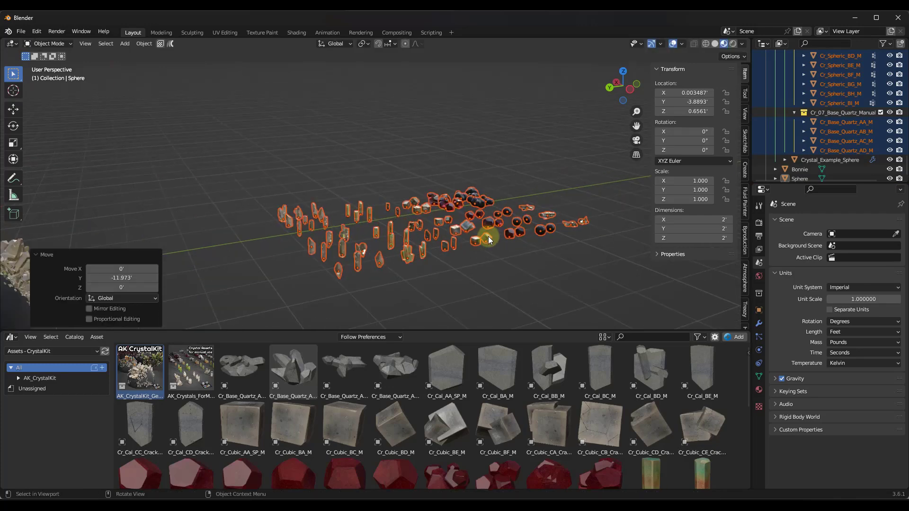
{"action": "left_click", "coordinate": [527, 148]}
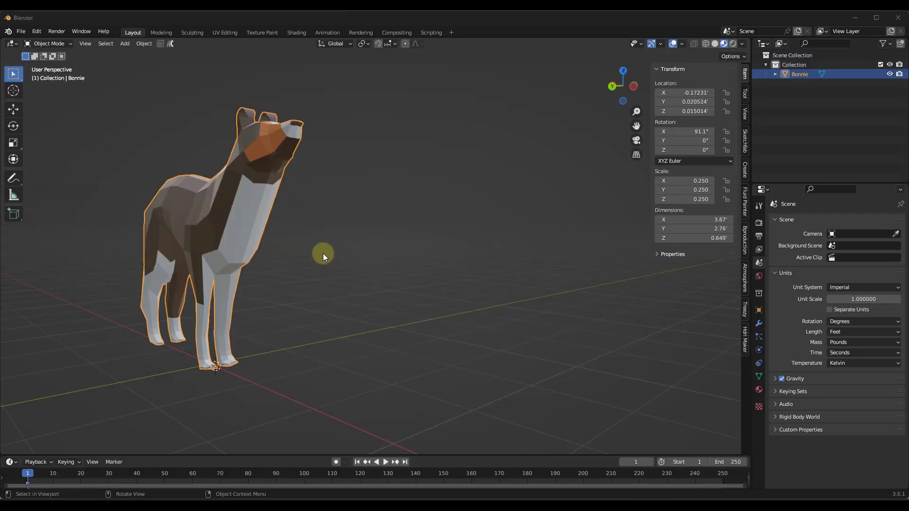
- Append the AK_CrystalKit_GeoNodes collection from CrystalKit_AK.blend to the scene containing only the dog model
{"action": "middle_click_drag", "start_coordinate": [323, 254], "coordinate": [323, 254]}
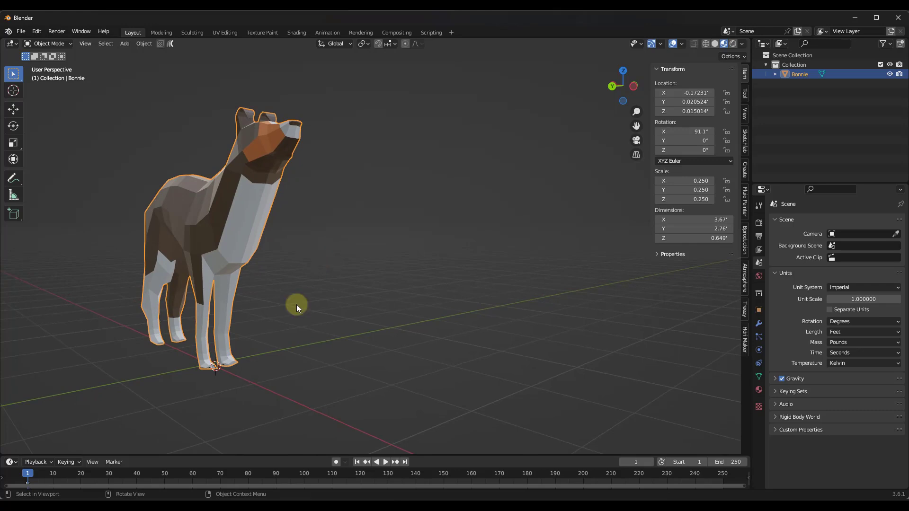
{"action": "left_click", "coordinate": [20, 32]}
{"action": "left_click", "coordinate": [49, 139]}
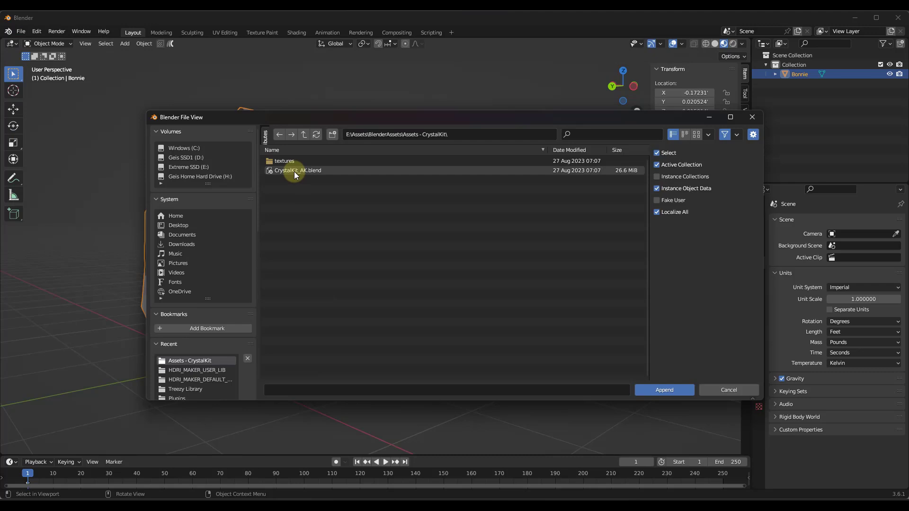
{"action": "double_click", "coordinate": [294, 171]}
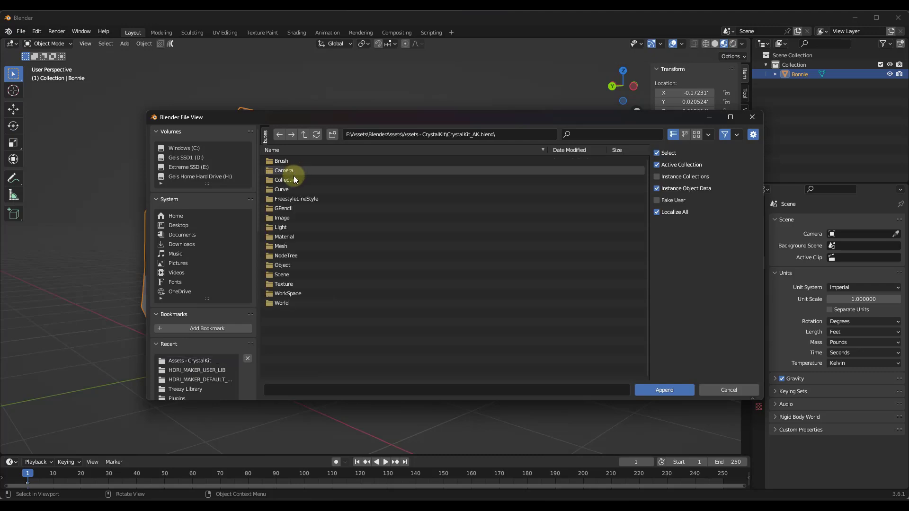
{"action": "double_click", "coordinate": [306, 180]}
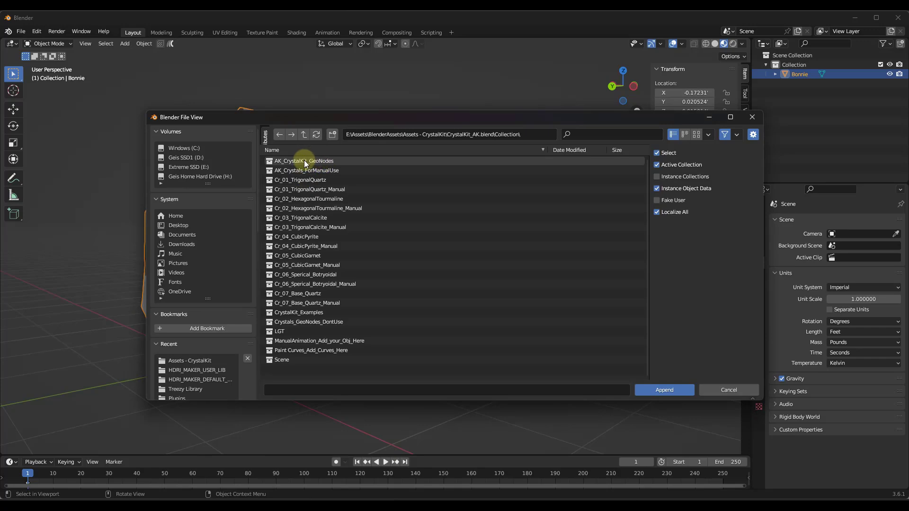
{"action": "double_click", "coordinate": [306, 162]}
- Look over the layout of the appended crystal collection beside the dog model
{"action": "mouse_move", "coordinate": [419, 277]}
{"action": "middle_mouse_down"}
{"action": "mouse_move", "coordinate": [404, 299]}
{"action": "mouse_move", "coordinate": [408, 275]}
{"action": "middle_mouse_up"}
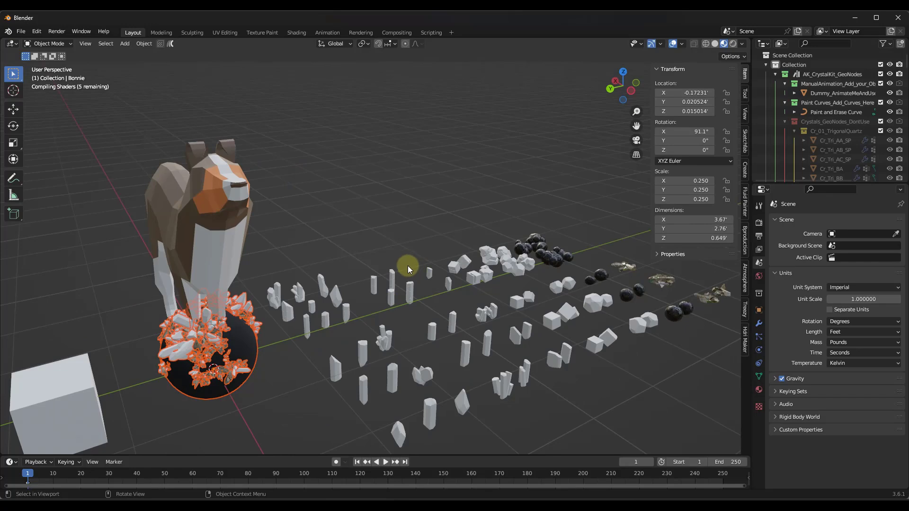
{"action": "scroll", "coordinate": [409, 266], "scroll_direction": "down", "scroll_amount": 6}
{"action": "scroll", "coordinate": [368, 299], "scroll_direction": "up", "scroll_amount": 6}
{"action": "scroll", "coordinate": [374, 290], "scroll_direction": "down", "scroll_amount": 3}
{"action": "mouse_move", "coordinate": [376, 290]}
{"action": "middle_mouse_down"}
{"action": "mouse_move", "coordinate": [379, 272]}
{"action": "mouse_move", "coordinate": [379, 292]}
{"action": "middle_mouse_up"}
{"action": "scroll", "coordinate": [493, 293], "scroll_direction": "up", "scroll_amount": 4}
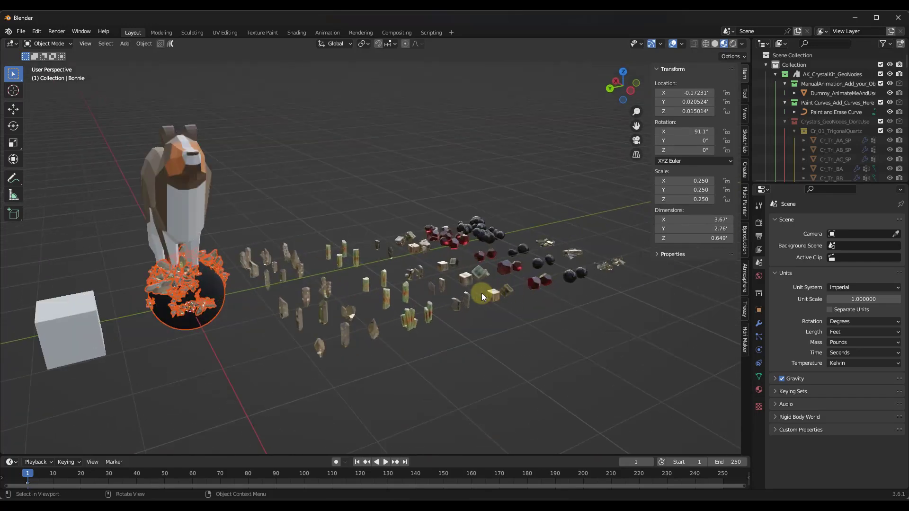
{"action": "scroll", "coordinate": [425, 284], "scroll_direction": "down", "scroll_amount": 5}
{"action": "scroll", "coordinate": [132, 280], "scroll_direction": "up", "scroll_amount": 5}
- Examine the individual crystal models and their materials up close, from the green-red tourmalines to the grey calcites
{"action": "middle_click_drag", "start_coordinate": [132, 279], "coordinate": [175, 265]}
{"action": "scroll", "coordinate": [169, 255], "scroll_direction": "up", "scroll_amount": 5}
{"action": "scroll", "coordinate": [166, 256], "scroll_direction": "down", "scroll_amount": 5}
{"action": "scroll", "coordinate": [405, 251], "scroll_direction": "up", "scroll_amount": 4}
{"action": "scroll", "coordinate": [403, 251], "scroll_direction": "up", "scroll_amount": 3}
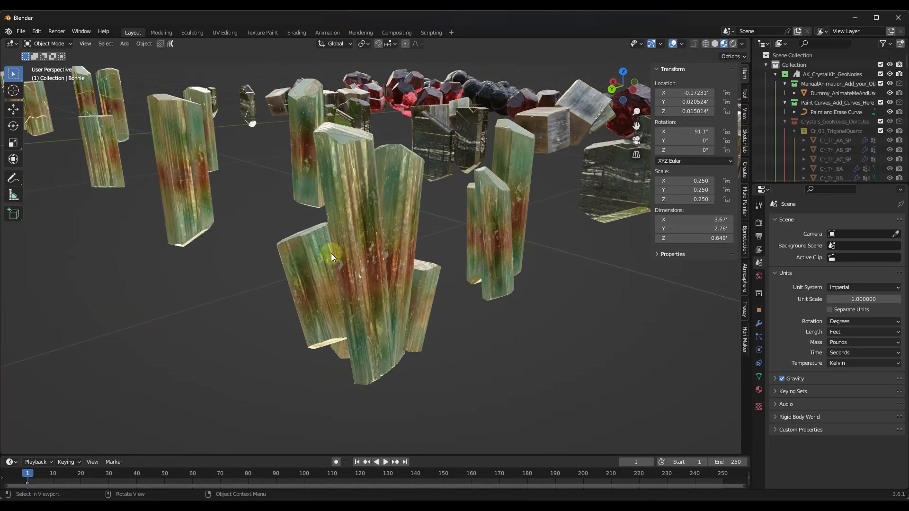
{"action": "scroll", "coordinate": [371, 233], "scroll_direction": "down", "scroll_amount": 2}
{"action": "scroll", "coordinate": [371, 233], "scroll_direction": "up", "scroll_amount": 4}
{"action": "middle_click_drag", "start_coordinate": [372, 233], "coordinate": [353, 232]}
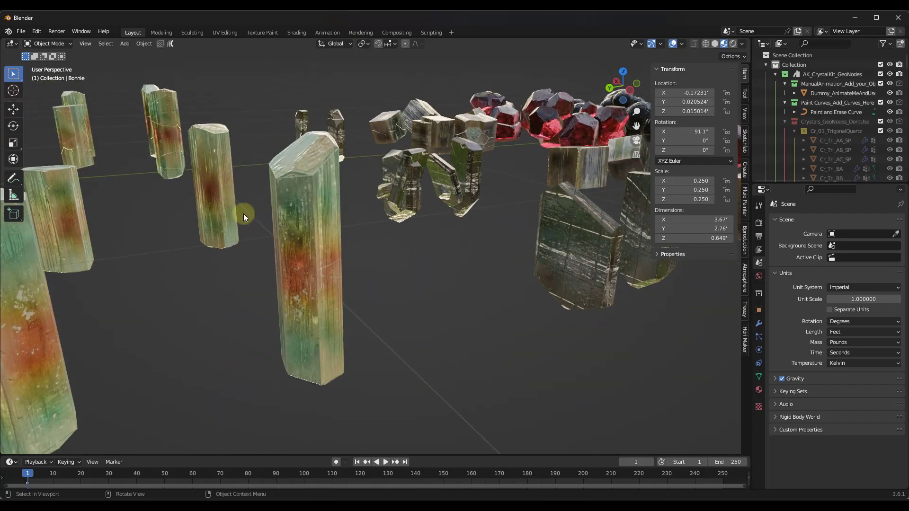
{"action": "scroll", "coordinate": [251, 211], "scroll_direction": "down", "scroll_amount": 4}
{"action": "scroll", "coordinate": [243, 211], "scroll_direction": "down", "scroll_amount": 3}
{"action": "scroll", "coordinate": [447, 248], "scroll_direction": "up", "scroll_amount": 6}
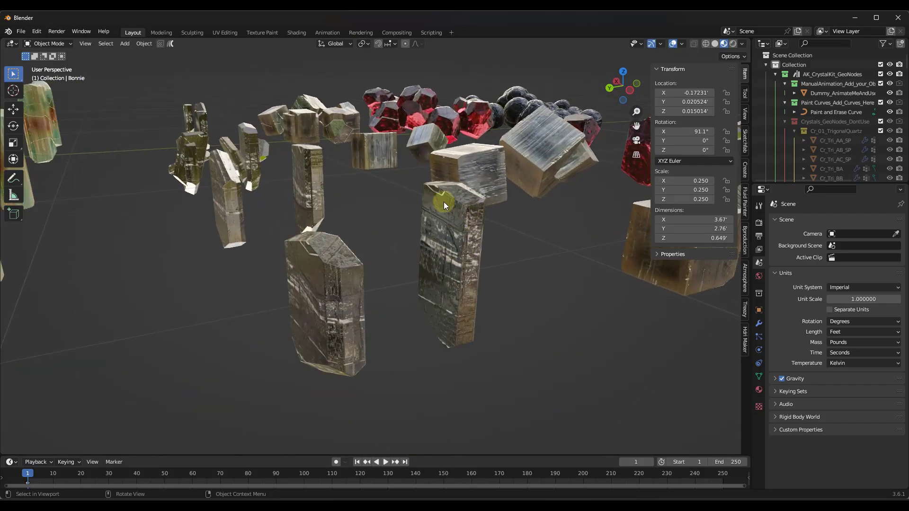
- Examine the remaining crystal models up close, from the cubic crystals to the red garnets and black spherical crystals
{"action": "scroll", "coordinate": [331, 217], "scroll_direction": "down", "scroll_amount": 4}
{"action": "scroll", "coordinate": [332, 214], "scroll_direction": "down", "scroll_amount": 3}
{"action": "scroll", "coordinate": [449, 173], "scroll_direction": "up", "scroll_amount": 5}
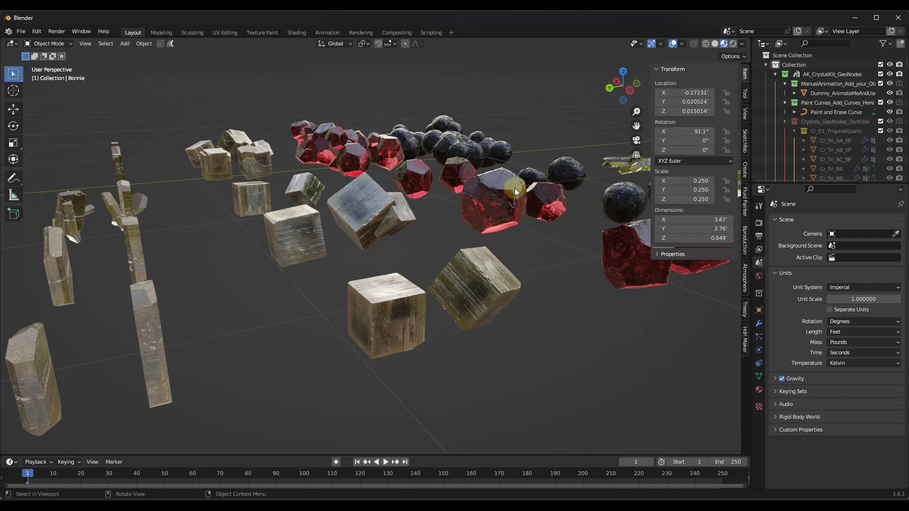
{"action": "scroll", "coordinate": [256, 182], "scroll_direction": "down", "scroll_amount": 1}
{"action": "scroll", "coordinate": [256, 182], "scroll_direction": "down", "scroll_amount": 4}
{"action": "scroll", "coordinate": [513, 169], "scroll_direction": "up", "scroll_amount": 5}
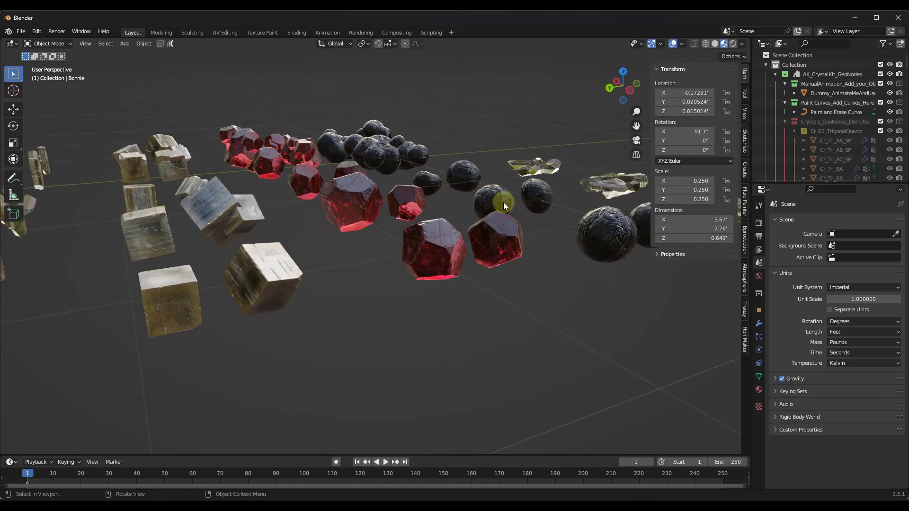
{"action": "scroll", "coordinate": [348, 208], "scroll_direction": "up", "scroll_amount": 6}
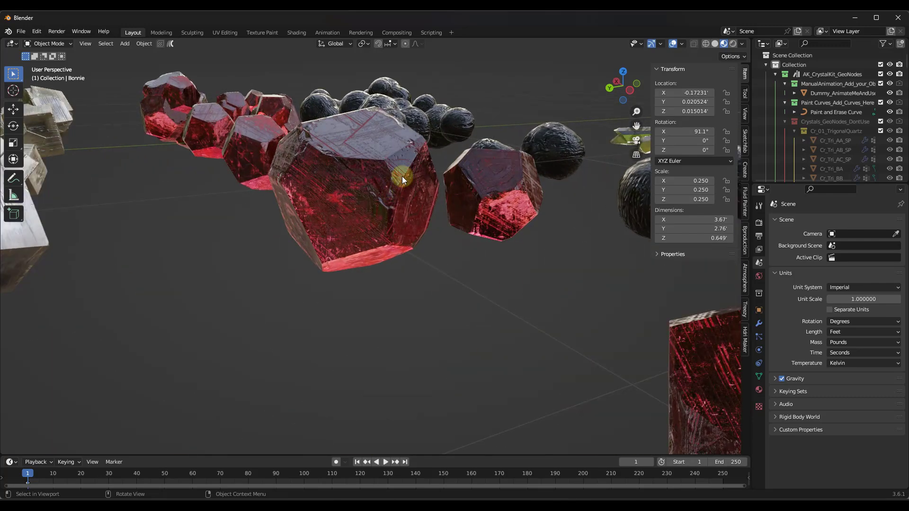
{"action": "middle_click_drag", "start_coordinate": [368, 189], "coordinate": [391, 190]}
{"action": "left_click", "coordinate": [393, 188]}
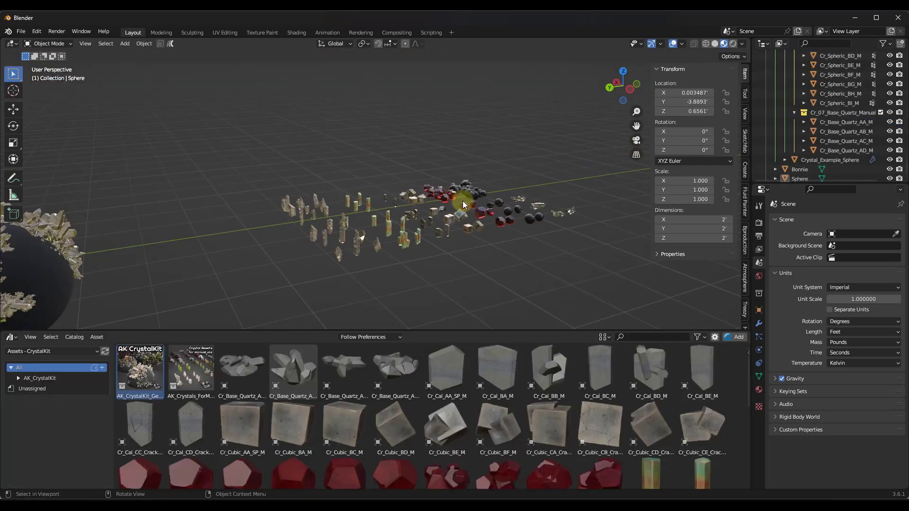
- Inspect the geometry nodes modifier settings of the crystal-covered example sphere
{"action": "middle_click_drag", "start_coordinate": [453, 221], "coordinate": [521, 207]}
{"action": "scroll", "coordinate": [519, 209], "scroll_direction": "down", "scroll_amount": 3}
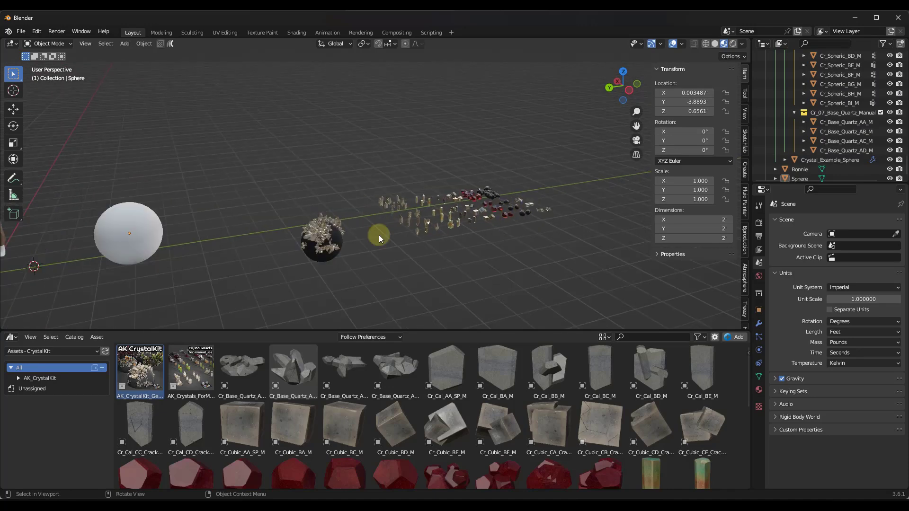
{"action": "scroll", "coordinate": [357, 233], "scroll_direction": "up", "scroll_amount": 2}
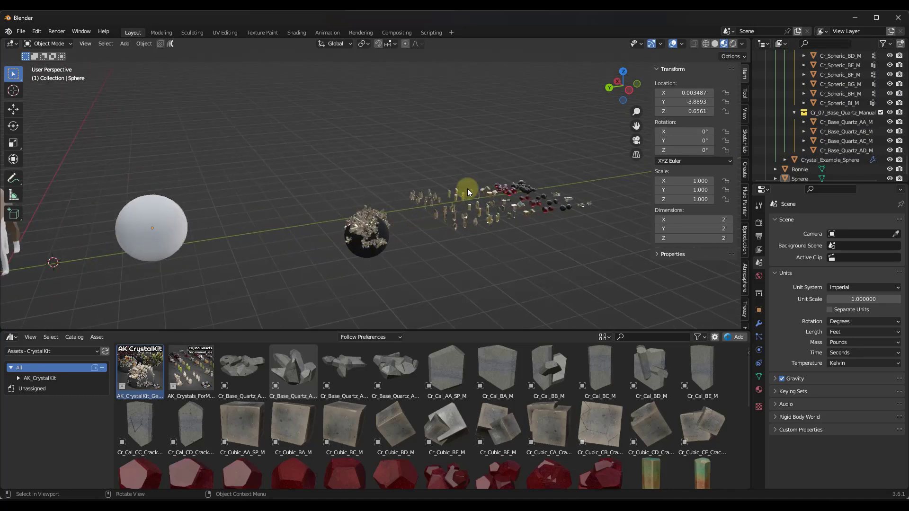
{"action": "left_click", "coordinate": [354, 242]}
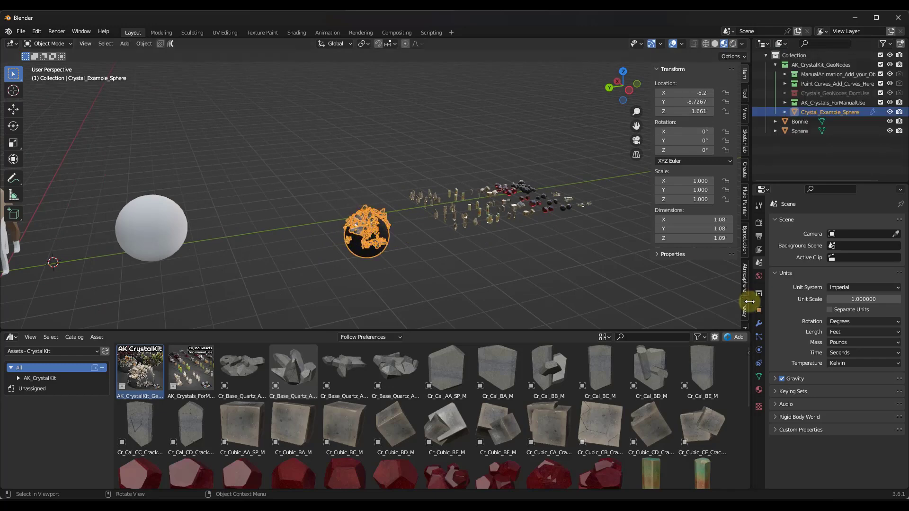
{"action": "left_click", "coordinate": [758, 323]}
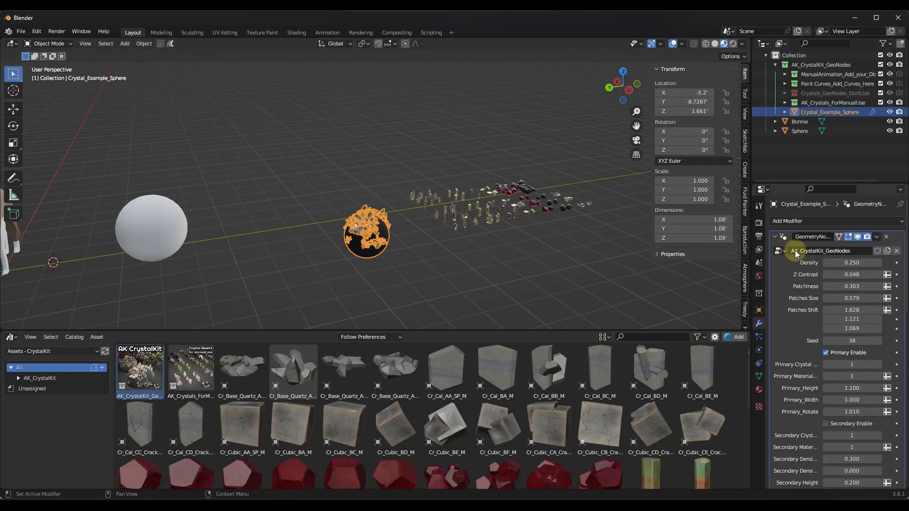
- Add a Geometry Nodes modifier to the plain white sphere and assign it the AK_CrystalKit_GeoNodes node tree
{"action": "left_click", "coordinate": [169, 231]}
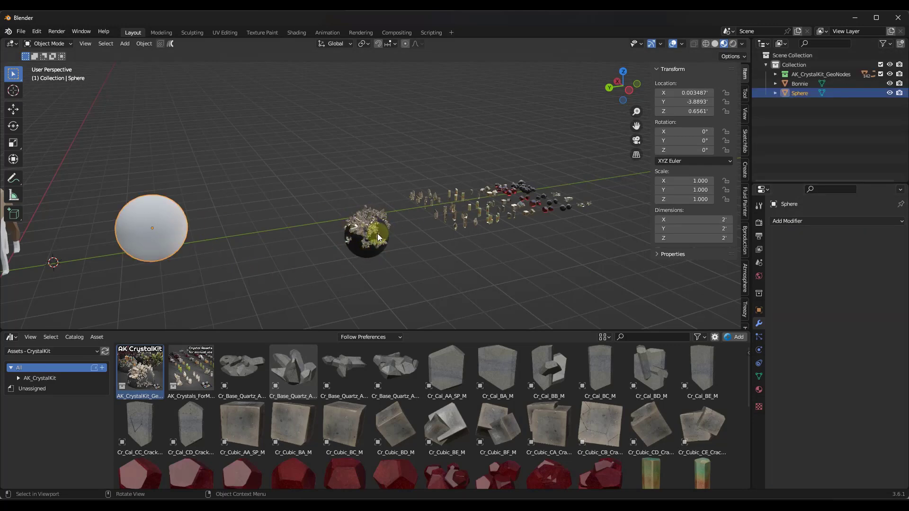
{"action": "scroll", "coordinate": [172, 231], "scroll_direction": "up", "scroll_amount": 3}
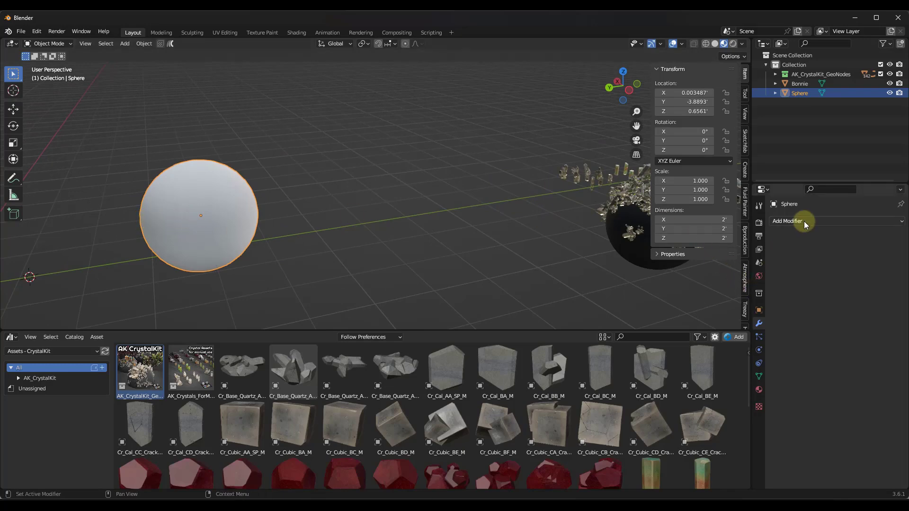
{"action": "left_click", "coordinate": [357, 203]}
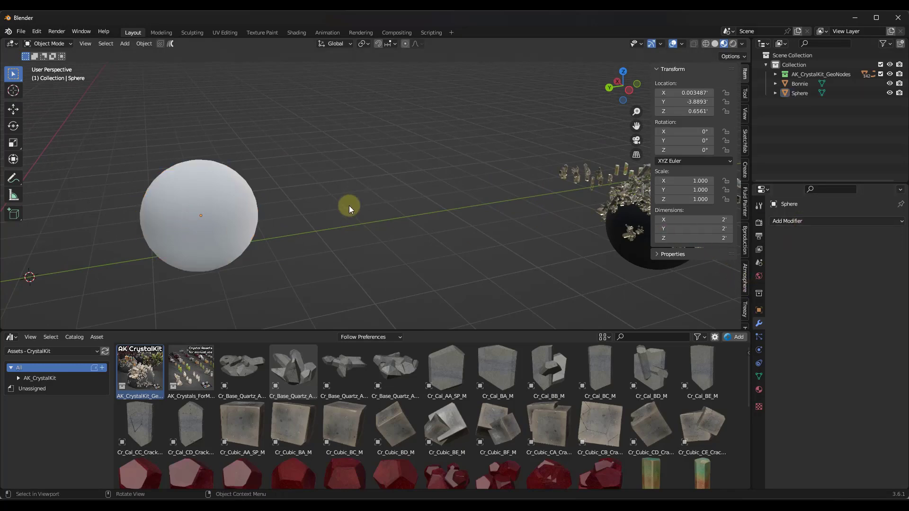
{"action": "scroll", "coordinate": [285, 204], "scroll_direction": "down", "scroll_amount": 1}
{"action": "scroll", "coordinate": [209, 211], "scroll_direction": "up", "scroll_amount": 3}
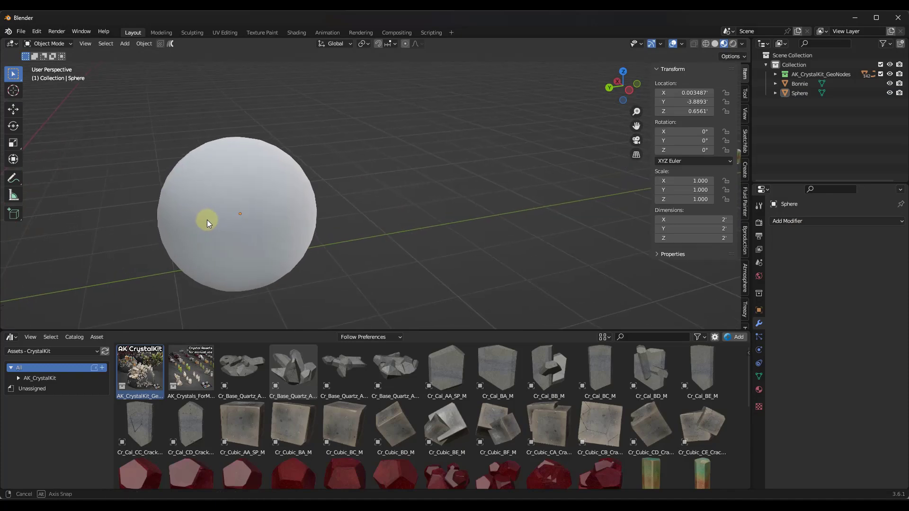
{"action": "scroll", "coordinate": [206, 220], "scroll_direction": "down", "scroll_amount": 1}
{"action": "left_click", "coordinate": [223, 235]}
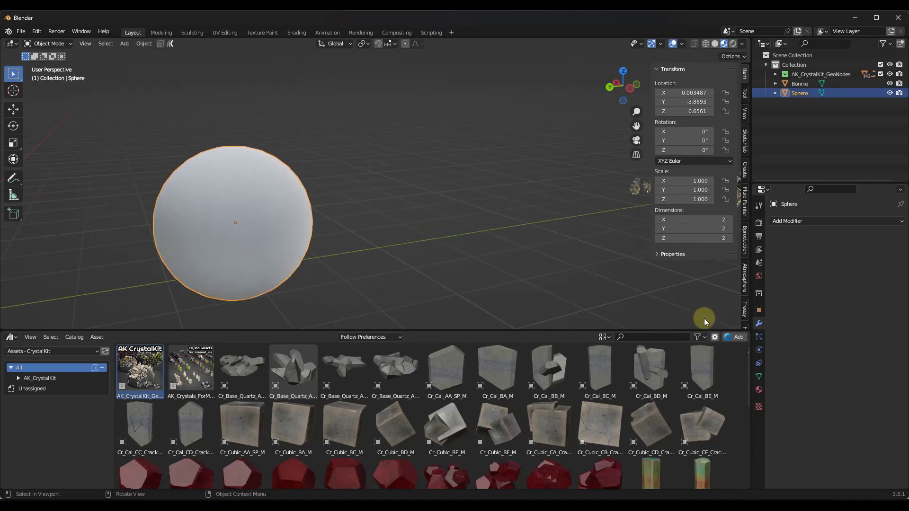
{"action": "left_click", "coordinate": [802, 221]}
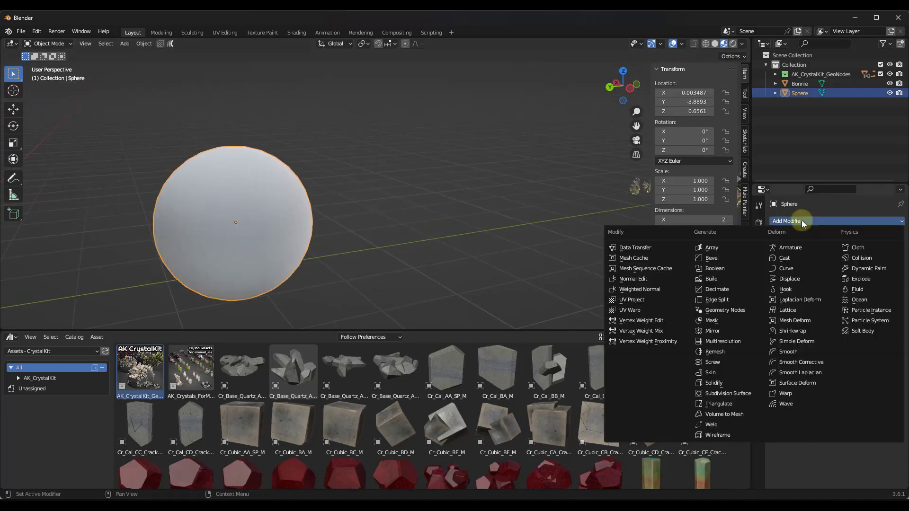
{"action": "left_click", "coordinate": [735, 311]}
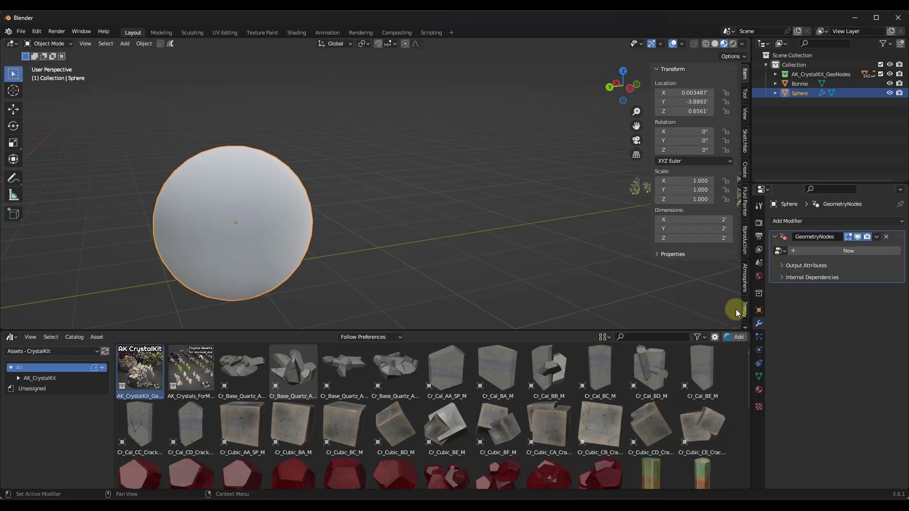
{"action": "left_click", "coordinate": [781, 251]}
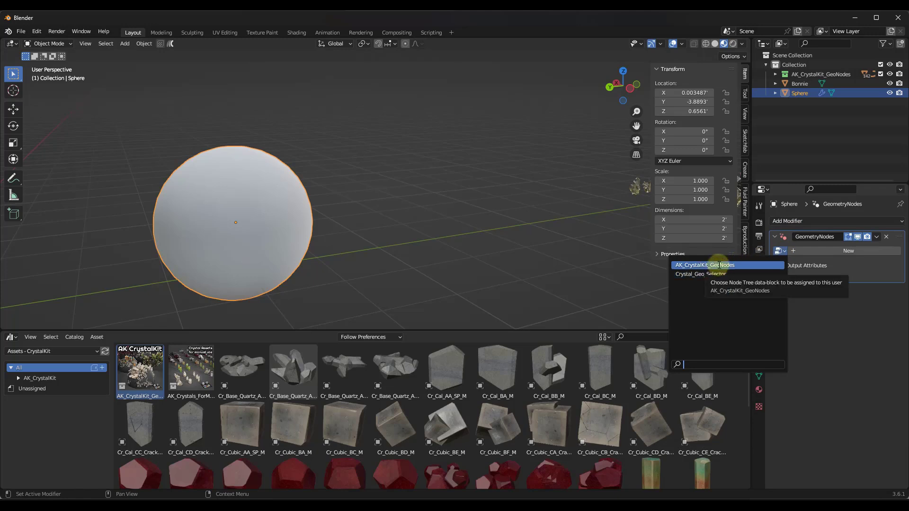
{"action": "left_click", "coordinate": [719, 266]}
{"action": "middle_click_drag", "start_coordinate": [231, 172], "coordinate": [265, 176]}
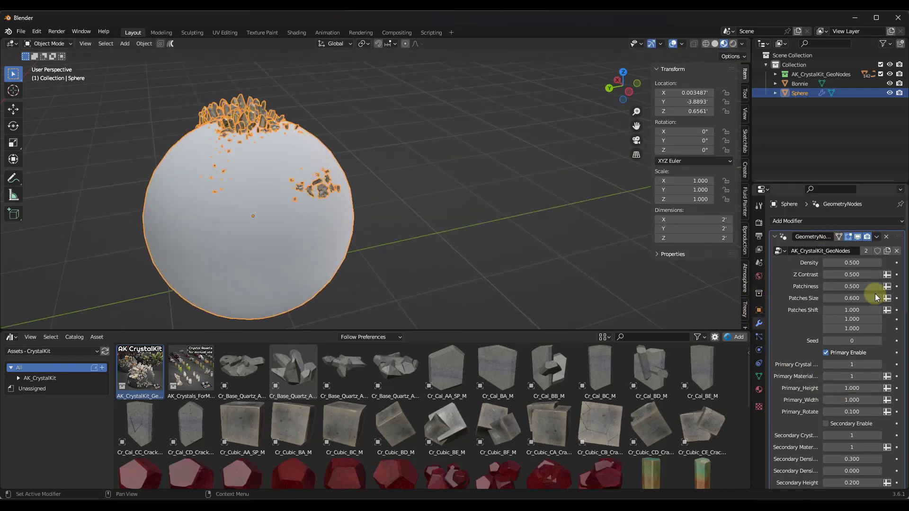
- Set the white sphere's crystal Density to 0.370 and its Z Contrast to 0
{"action": "mouse_move", "coordinate": [411, 264]}
{"action": "left_mouse_down"}
{"action": "mouse_move", "coordinate": [396, 264]}
{"action": "mouse_move", "coordinate": [465, 260]}
{"action": "mouse_move", "coordinate": [401, 267]}
{"action": "left_mouse_up"}
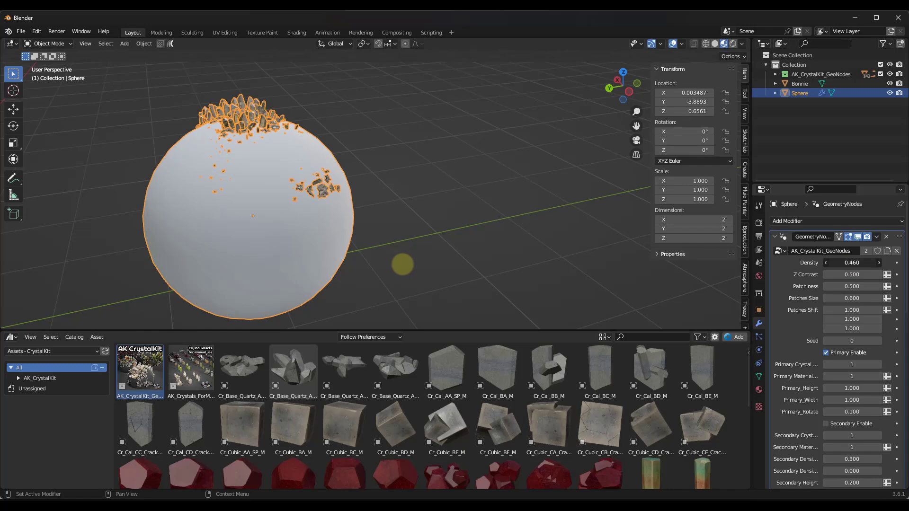
{"action": "left_click_drag", "start_coordinate": [400, 265], "coordinate": [398, 265]}
{"action": "middle_click_drag", "start_coordinate": [244, 184], "coordinate": [244, 158]}
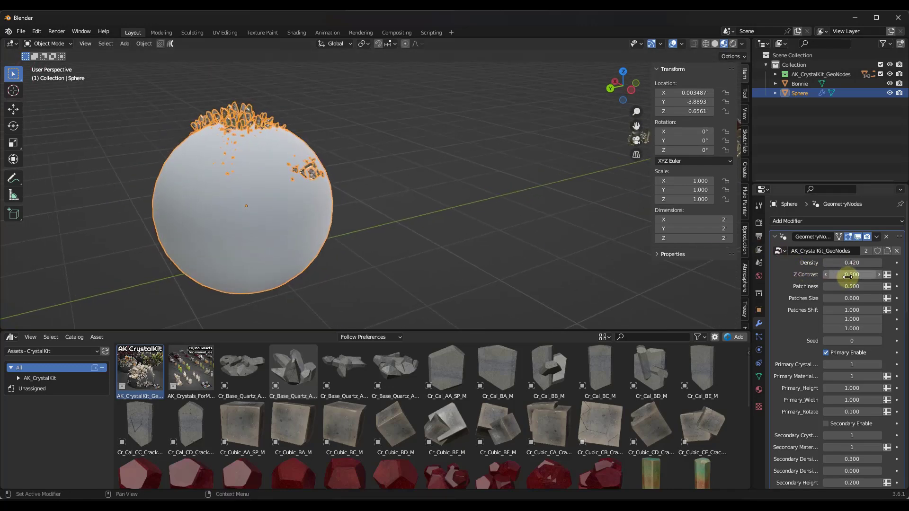
{"action": "mouse_move", "coordinate": [419, 263]}
{"action": "left_mouse_down"}
{"action": "mouse_move", "coordinate": [462, 260]}
{"action": "mouse_move", "coordinate": [430, 265]}
{"action": "left_mouse_up"}
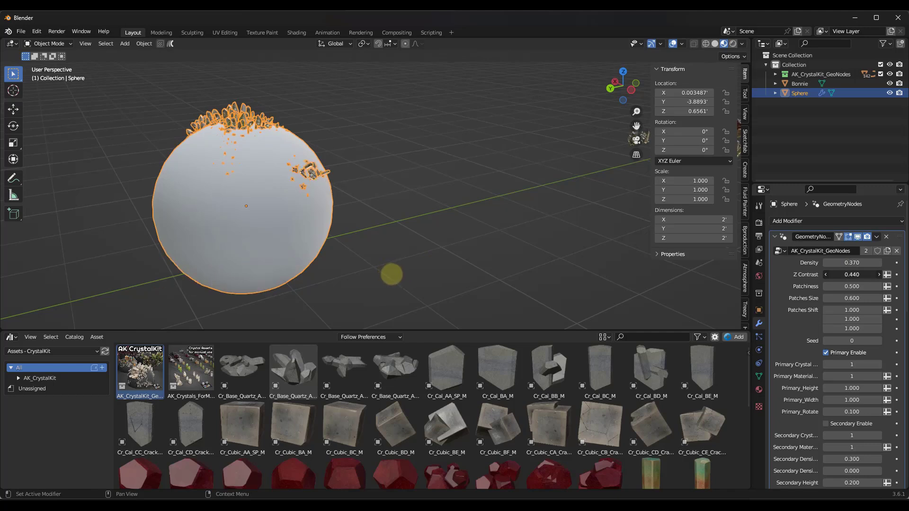
{"action": "left_click_drag", "start_coordinate": [384, 276], "coordinate": [331, 276]}
{"action": "middle_click_drag", "start_coordinate": [330, 277], "coordinate": [308, 246]}
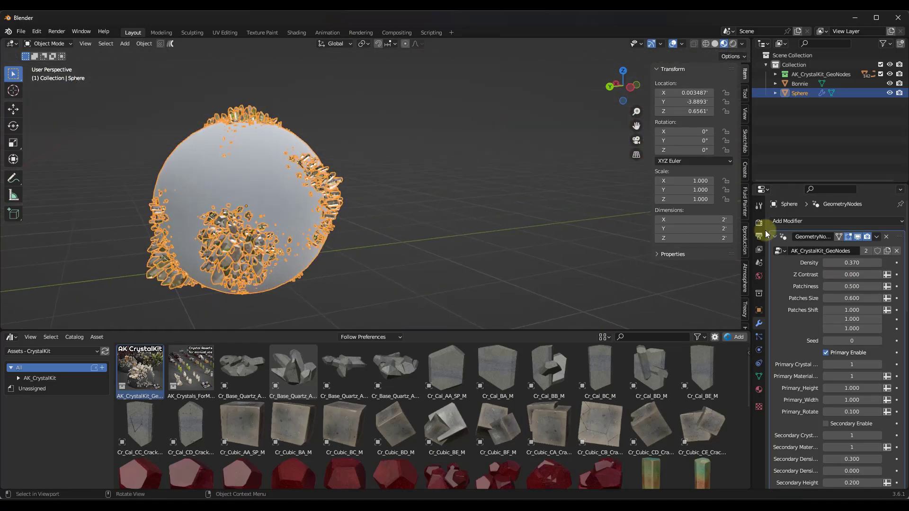
- Set the sphere's crystal Patchiness to 0.270 and Patches Size to 0.490
{"action": "left_click_drag", "start_coordinate": [853, 287], "coordinate": [389, 290]}
{"action": "scroll", "coordinate": [281, 197], "scroll_direction": "up", "scroll_amount": 5}
{"action": "scroll", "coordinate": [281, 197], "scroll_direction": "down", "scroll_amount": 6}
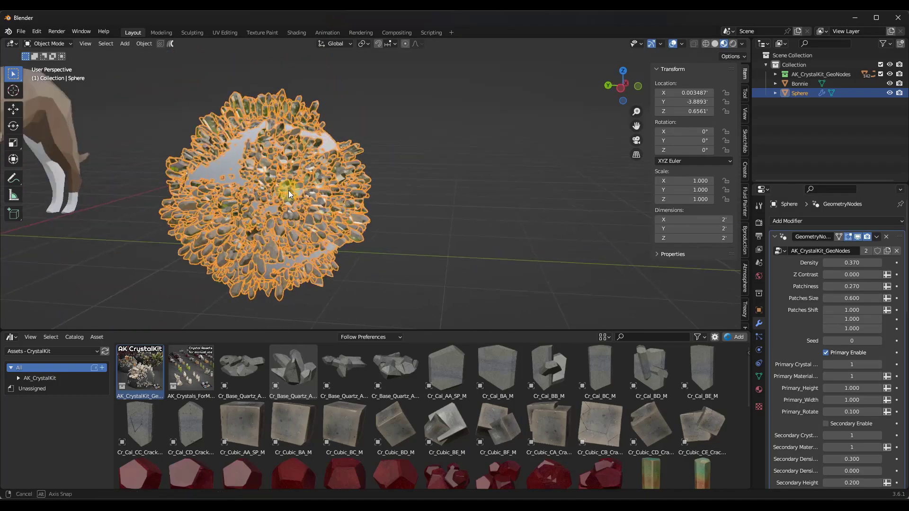
{"action": "left_click_drag", "start_coordinate": [855, 299], "coordinate": [849, 300]}
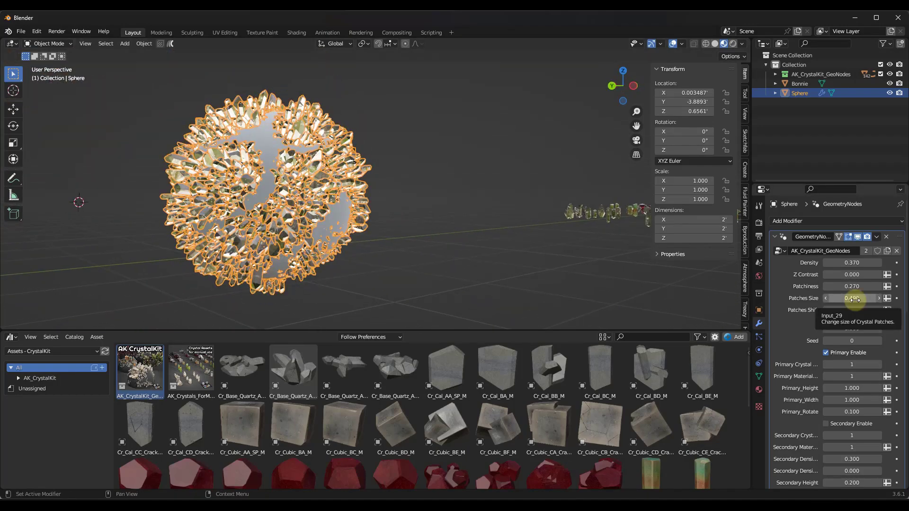
{"action": "middle_click_drag", "start_coordinate": [303, 194], "coordinate": [256, 168]}
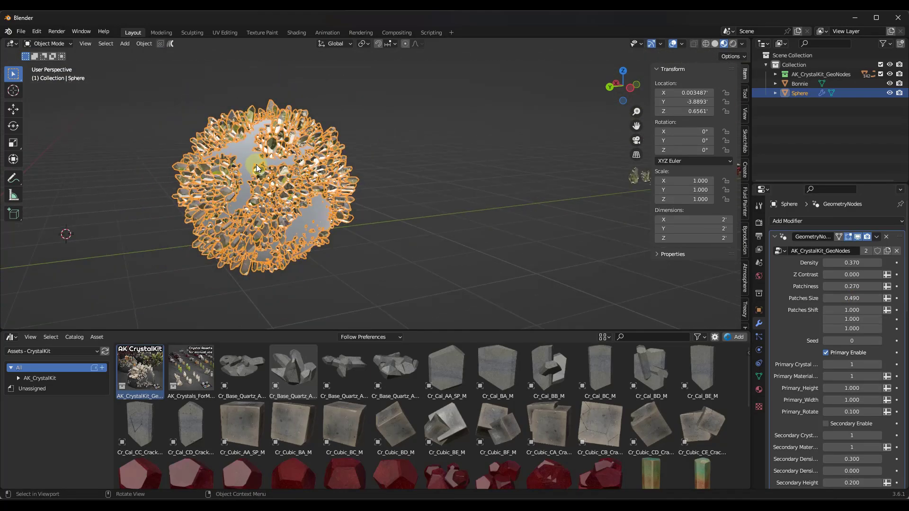
- Set the sphere's Patches Shift to 1.400 in the first value and 1.070 in the second, with Patchiness at 0.510
{"action": "left_click", "coordinate": [786, 255]}
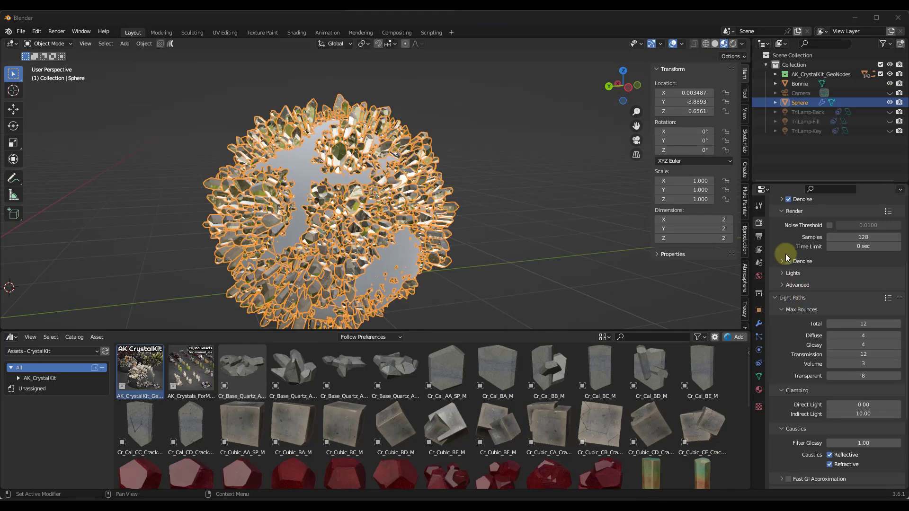
{"action": "left_click", "coordinate": [758, 323]}
{"action": "scroll", "coordinate": [860, 298], "scroll_direction": "up", "scroll_amount": 5}
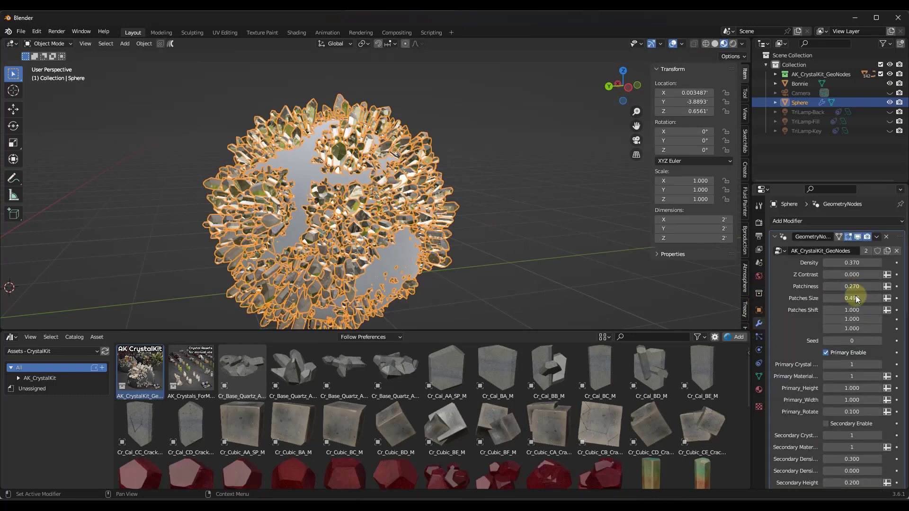
{"action": "mouse_move", "coordinate": [399, 312]}
{"action": "left_mouse_down"}
{"action": "mouse_move", "coordinate": [414, 311]}
{"action": "mouse_move", "coordinate": [403, 311]}
{"action": "left_mouse_up"}
{"action": "left_click_drag", "start_coordinate": [851, 319], "coordinate": [404, 203]}
{"action": "left_click_drag", "start_coordinate": [852, 287], "coordinate": [410, 313]}
{"action": "left_click_drag", "start_coordinate": [852, 319], "coordinate": [275, 243]}
{"action": "mouse_move", "coordinate": [275, 244]}
{"action": "middle_mouse_down"}
{"action": "mouse_move", "coordinate": [345, 237]}
{"action": "mouse_move", "coordinate": [338, 269]}
{"action": "mouse_move", "coordinate": [271, 262]}
{"action": "mouse_move", "coordinate": [271, 245]}
{"action": "middle_mouse_up"}
{"action": "middle_click_drag", "start_coordinate": [305, 166], "coordinate": [302, 229]}
- Compare the loose crystal models, try primary crystal types 2 through 7 on the sphere, and return to type 1
{"action": "scroll", "coordinate": [260, 238], "scroll_direction": "down", "scroll_amount": 8}
{"action": "scroll", "coordinate": [302, 229], "scroll_direction": "up", "scroll_amount": 5}
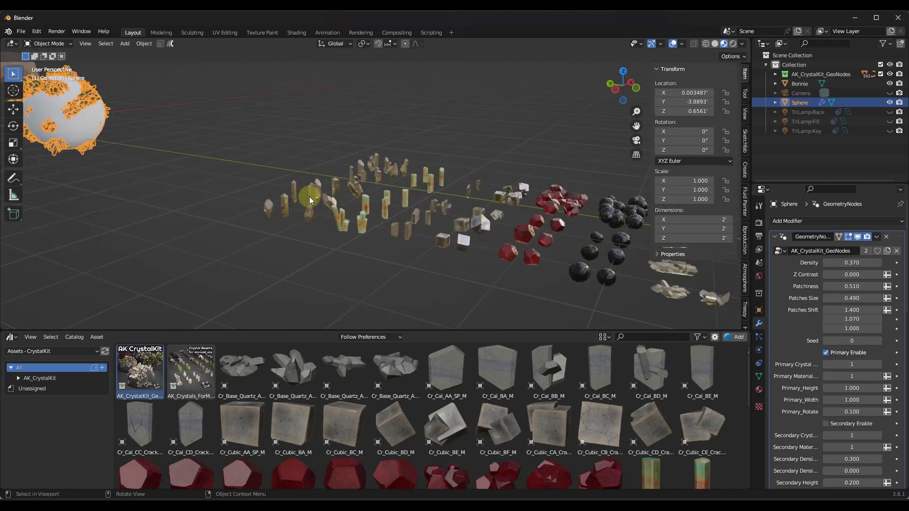
{"action": "scroll", "coordinate": [464, 199], "scroll_direction": "down", "scroll_amount": 4}
{"action": "scroll", "coordinate": [194, 148], "scroll_direction": "up", "scroll_amount": 8}
{"action": "middle_click_drag", "start_coordinate": [207, 171], "coordinate": [307, 153]}
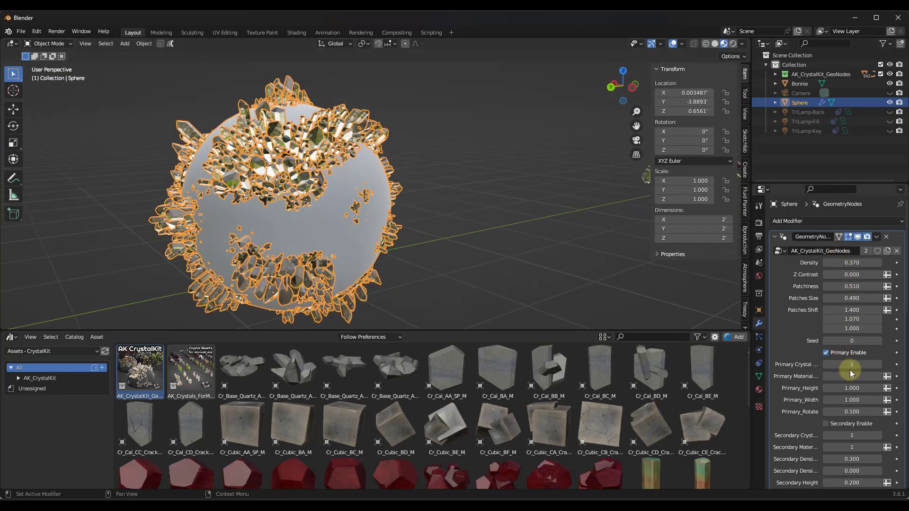
{"action": "left_click", "coordinate": [879, 364]}
{"action": "left_click", "coordinate": [879, 365]}
{"action": "left_click", "coordinate": [879, 365]}
{"action": "left_click", "coordinate": [879, 365]}
{"action": "left_click", "coordinate": [879, 365]}
{"action": "left_click", "coordinate": [879, 364]}
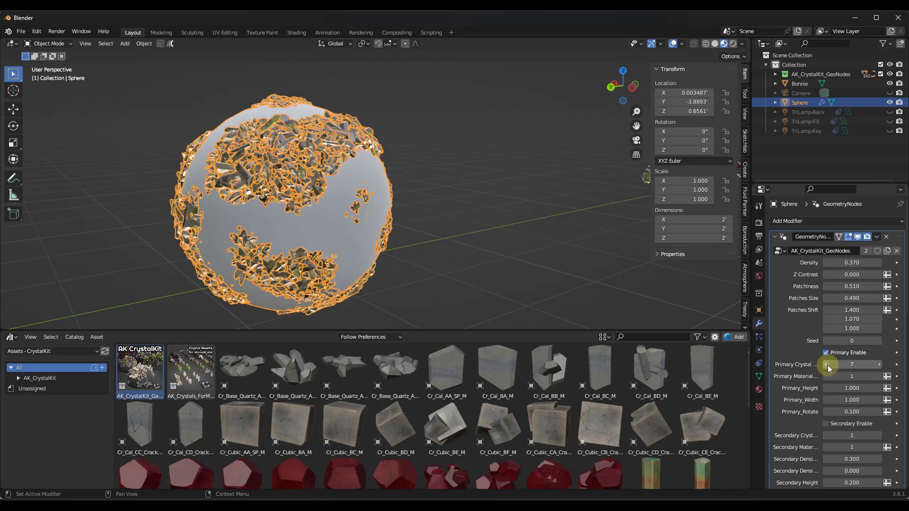
{"action": "left_click_drag", "start_coordinate": [852, 365], "coordinate": [824, 365]}
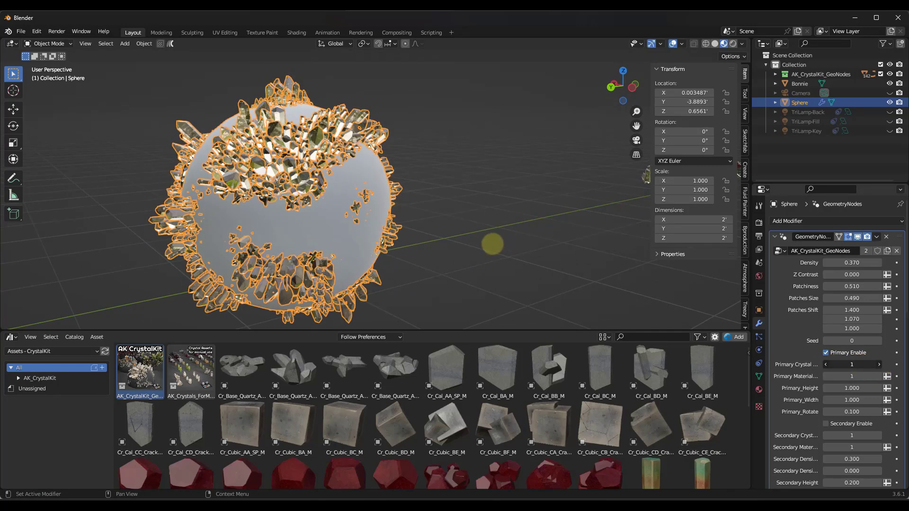
- Set the sphere's primary crystal type to 5, stepping through the types with the crystals in close view
{"action": "middle_click_drag", "start_coordinate": [313, 174], "coordinate": [279, 165]}
{"action": "scroll", "coordinate": [278, 164], "scroll_direction": "up", "scroll_amount": 3}
{"action": "middle_click_drag", "start_coordinate": [283, 200], "coordinate": [305, 155]}
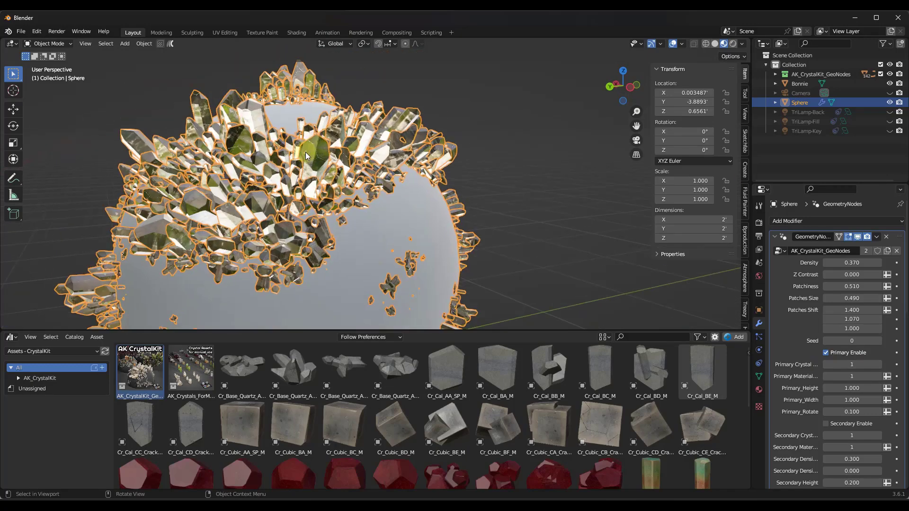
{"action": "left_click", "coordinate": [879, 364]}
{"action": "left_click", "coordinate": [879, 364]}
{"action": "left_click", "coordinate": [879, 364]}
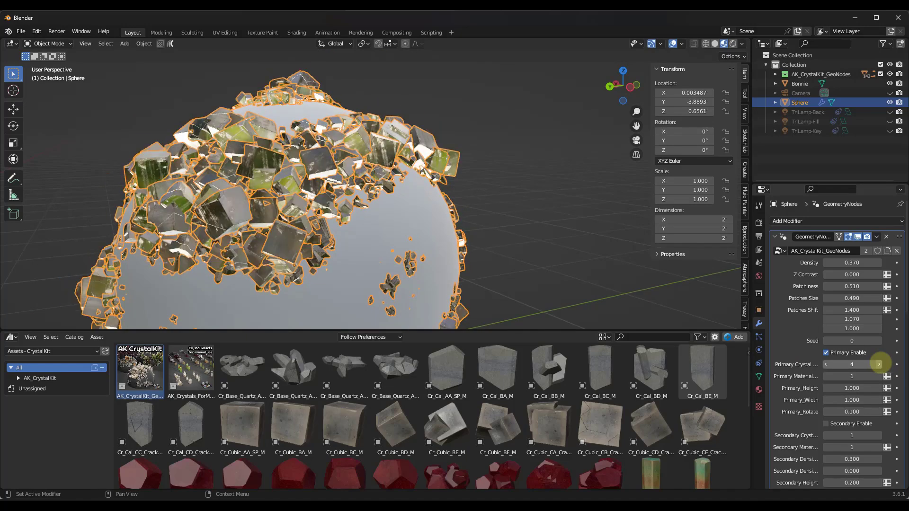
{"action": "left_click", "coordinate": [880, 364]}
- Examine the faceted type 5 crystals on the sphere up close from several angles
{"action": "middle_click_drag", "start_coordinate": [407, 251], "coordinate": [290, 163]}
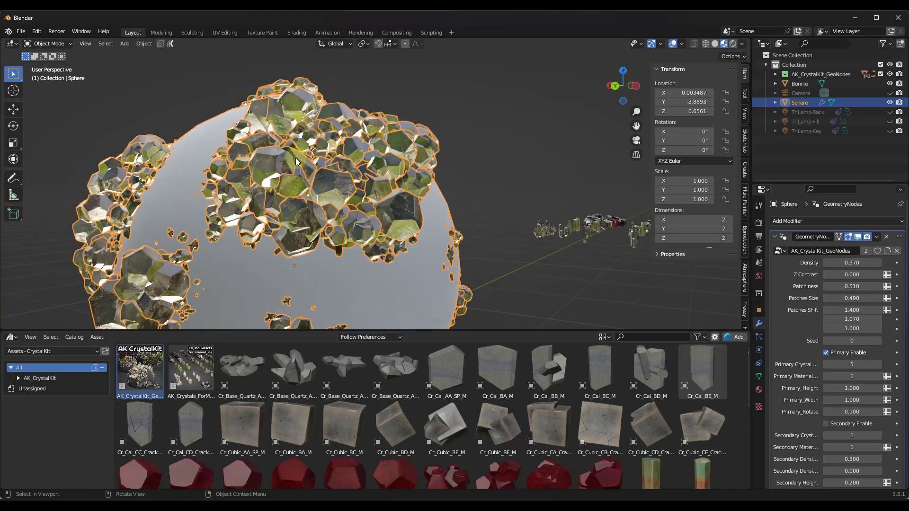
{"action": "scroll", "coordinate": [289, 163], "scroll_direction": "up", "scroll_amount": 2}
{"action": "middle_click_drag", "start_coordinate": [402, 213], "coordinate": [258, 190]}
{"action": "scroll", "coordinate": [433, 209], "scroll_direction": "up", "scroll_amount": 2}
{"action": "scroll", "coordinate": [333, 186], "scroll_direction": "down", "scroll_amount": 3}
{"action": "scroll", "coordinate": [222, 198], "scroll_direction": "up", "scroll_amount": 2}
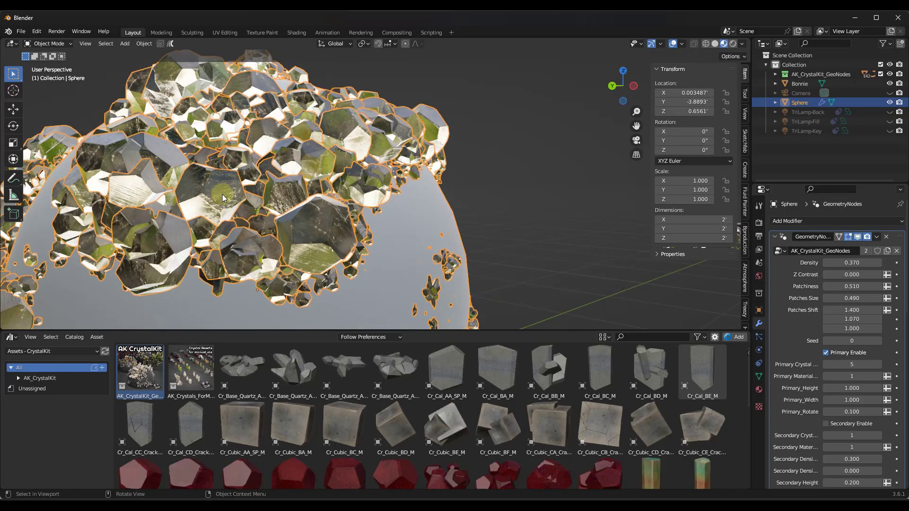
{"action": "scroll", "coordinate": [308, 192], "scroll_direction": "down", "scroll_amount": 3}
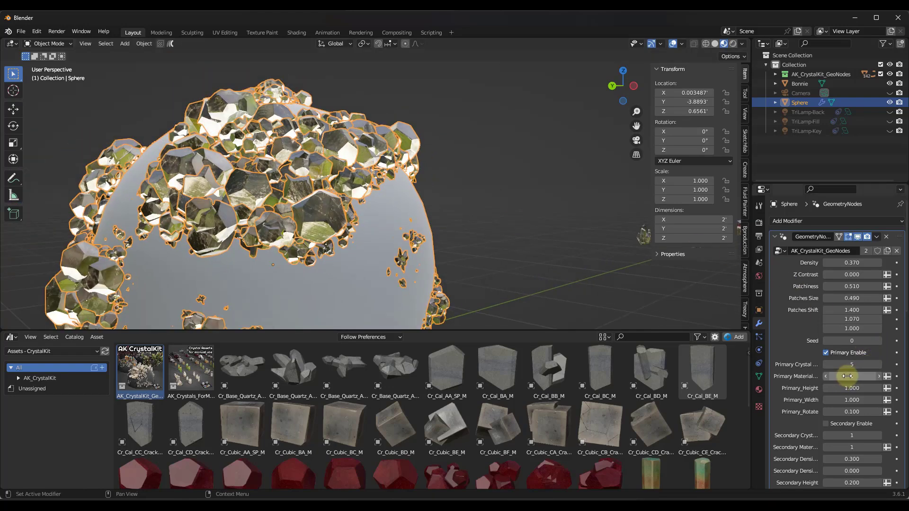
- Set the sphere's primary crystal material to 5 and inspect the recoloured crystals from several angles
{"action": "left_click", "coordinate": [878, 376]}
{"action": "left_click", "coordinate": [879, 376]}
{"action": "left_click", "coordinate": [879, 376]}
{"action": "left_click", "coordinate": [878, 376]}
{"action": "middle_click_drag", "start_coordinate": [422, 207], "coordinate": [276, 177]}
{"action": "scroll", "coordinate": [174, 187], "scroll_direction": "down", "scroll_amount": 1}
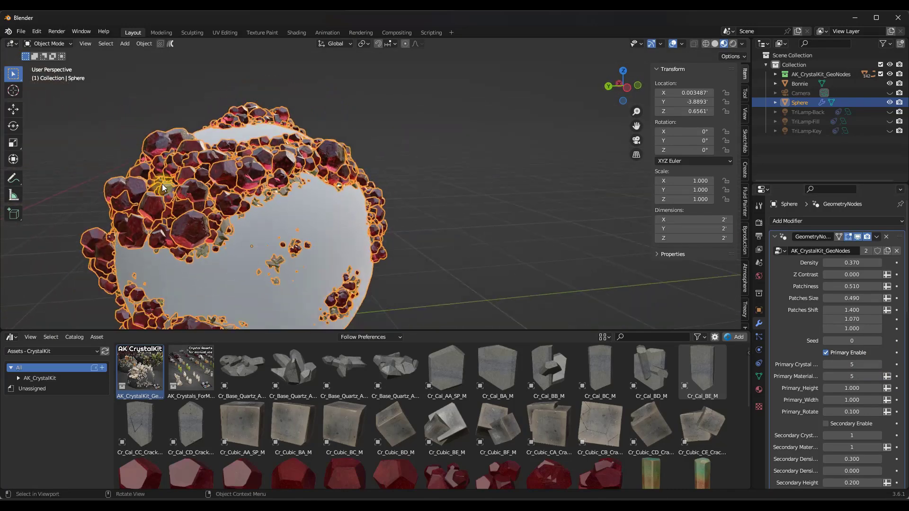
{"action": "scroll", "coordinate": [174, 193], "scroll_direction": "up", "scroll_amount": 3}
{"action": "middle_click_drag", "start_coordinate": [174, 196], "coordinate": [253, 174]}
{"action": "scroll", "coordinate": [289, 144], "scroll_direction": "down", "scroll_amount": 3}
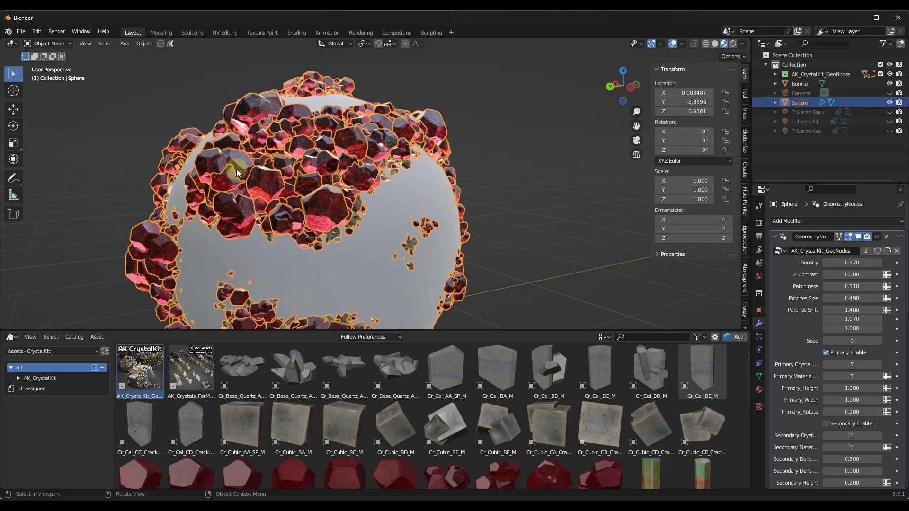
- Set the sphere's first Patches Shift value to 1.520
{"action": "mouse_move", "coordinate": [852, 310]}
{"action": "left_mouse_down"}
{"action": "mouse_move", "coordinate": [860, 310]}
{"action": "mouse_move", "coordinate": [852, 312]}
{"action": "left_mouse_up"}
{"action": "scroll", "coordinate": [848, 328], "scroll_direction": "down", "scroll_amount": 5}
{"action": "scroll", "coordinate": [848, 327], "scroll_direction": "down", "scroll_amount": 1}
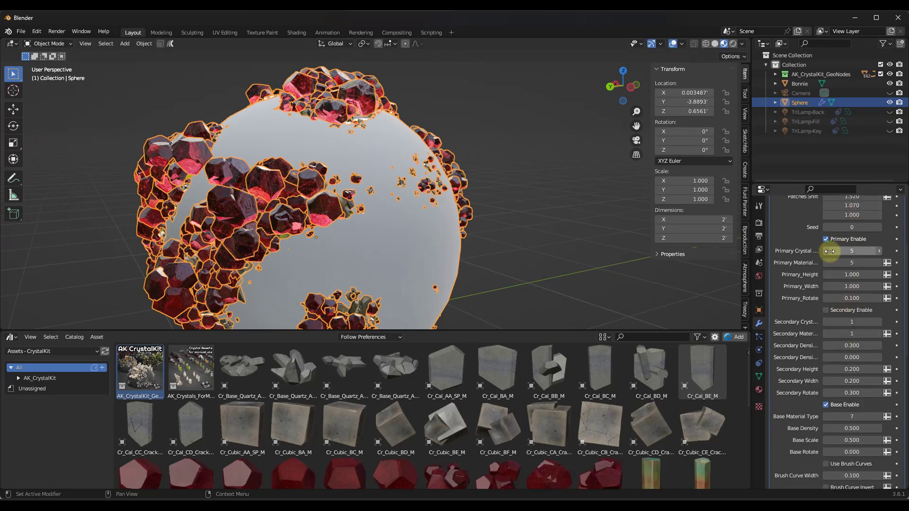
- Set both the primary crystal type and the primary material of the sphere to 1
{"action": "left_click_drag", "start_coordinate": [854, 251], "coordinate": [548, 254]}
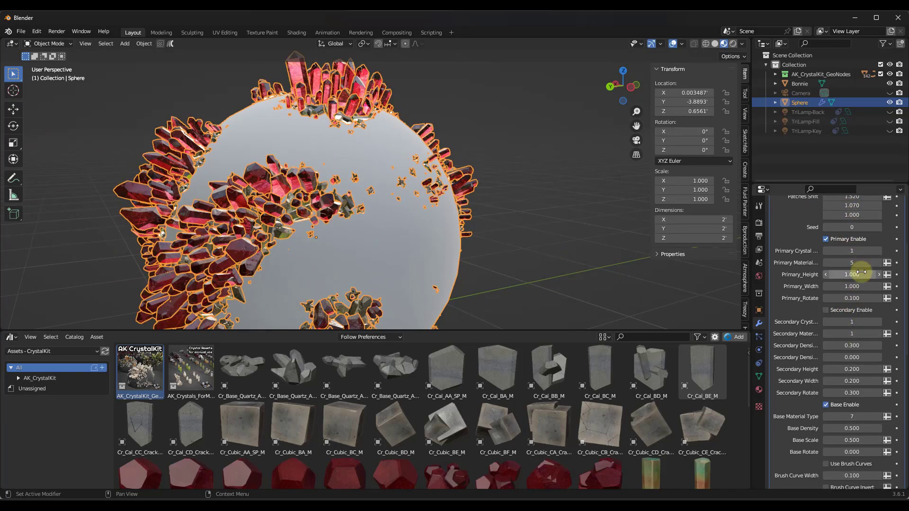
{"action": "left_click_drag", "start_coordinate": [389, 265], "coordinate": [359, 265]}
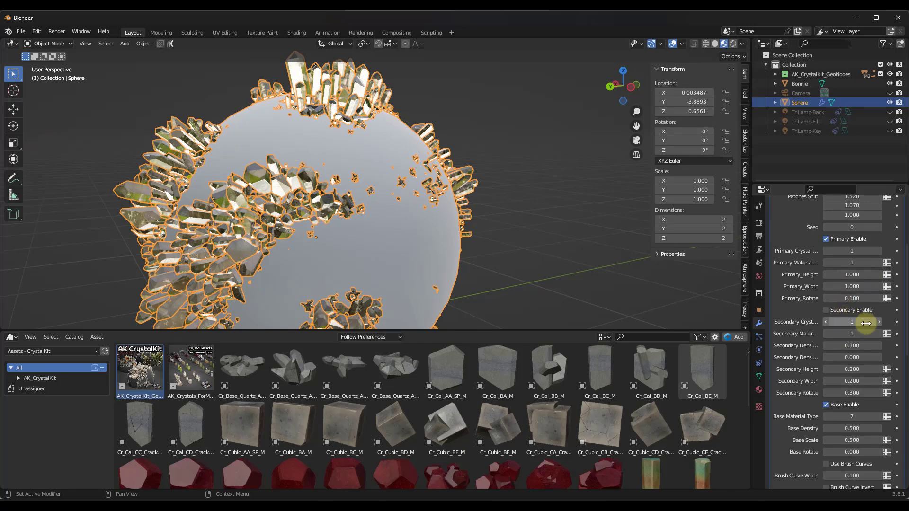
- Set the secondary crystal type to 4, enable secondary crystals on the sphere and check them up close
{"action": "left_click_drag", "start_coordinate": [853, 324], "coordinate": [405, 204]}
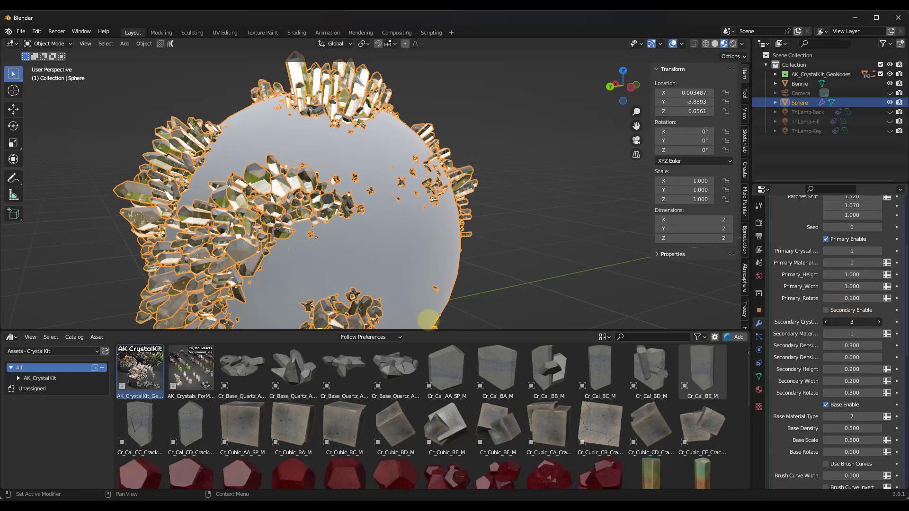
{"action": "left_click_drag", "start_coordinate": [431, 321], "coordinate": [432, 320]}
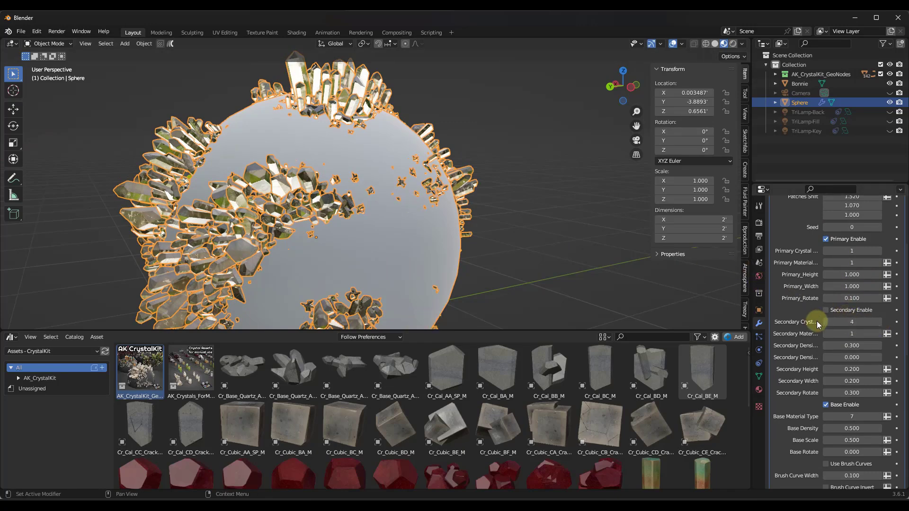
{"action": "left_click", "coordinate": [826, 310]}
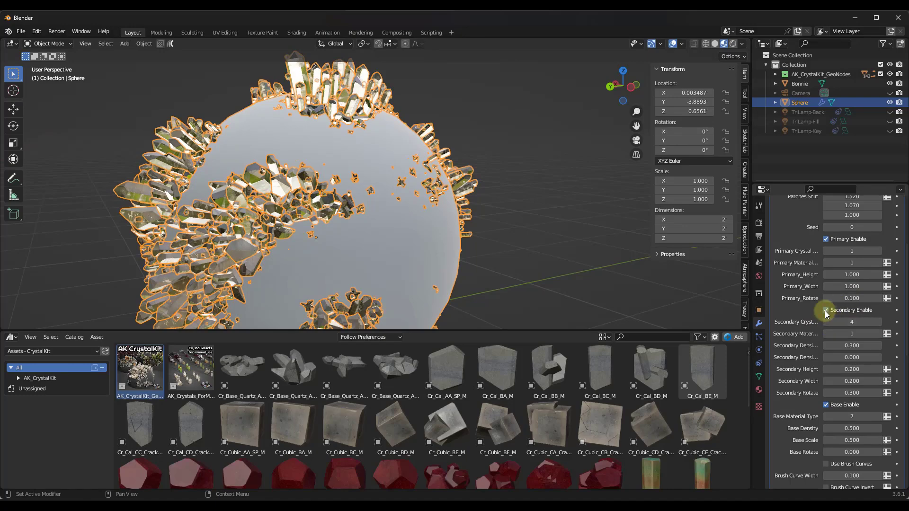
{"action": "scroll", "coordinate": [350, 192], "scroll_direction": "up", "scroll_amount": 5}
{"action": "scroll", "coordinate": [337, 164], "scroll_direction": "down", "scroll_amount": 3}
{"action": "scroll", "coordinate": [330, 200], "scroll_direction": "up", "scroll_amount": 3}
{"action": "middle_click_drag", "start_coordinate": [337, 195], "coordinate": [334, 194]}
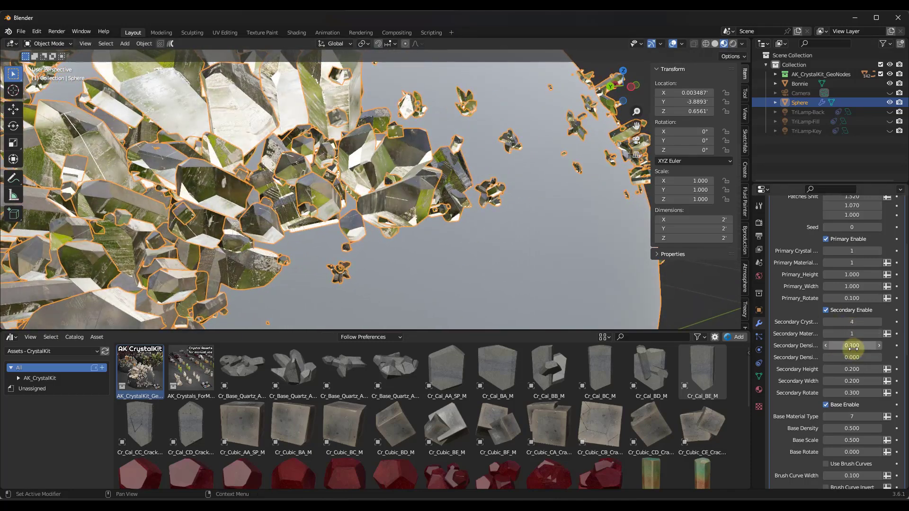
- Set the secondary crystals' type and material to 6, their height to 0.160 and width to 0.290
{"action": "left_click_drag", "start_coordinate": [848, 370], "coordinate": [866, 381]}
{"action": "left_click_drag", "start_coordinate": [852, 322], "coordinate": [871, 335]}
{"action": "scroll", "coordinate": [375, 201], "scroll_direction": "down", "scroll_amount": 7}
{"action": "middle_click_drag", "start_coordinate": [428, 203], "coordinate": [388, 119]}
{"action": "scroll", "coordinate": [389, 121], "scroll_direction": "up", "scroll_amount": 4}
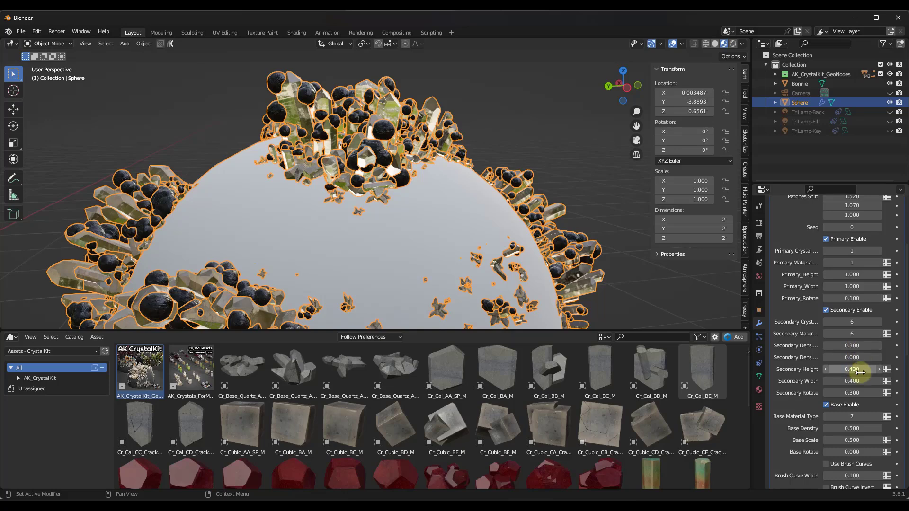
{"action": "left_click_drag", "start_coordinate": [854, 370], "coordinate": [384, 256]}
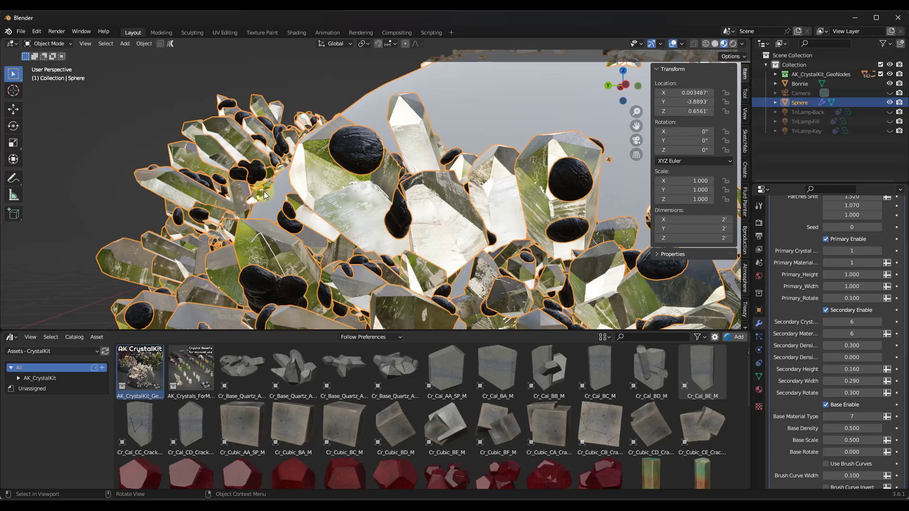
{"action": "scroll", "coordinate": [263, 194], "scroll_direction": "down", "scroll_amount": 5}
- Set the base crystals' material type to 4 and their scale to 0.600
{"action": "scroll", "coordinate": [867, 348], "scroll_direction": "down", "scroll_amount": 7}
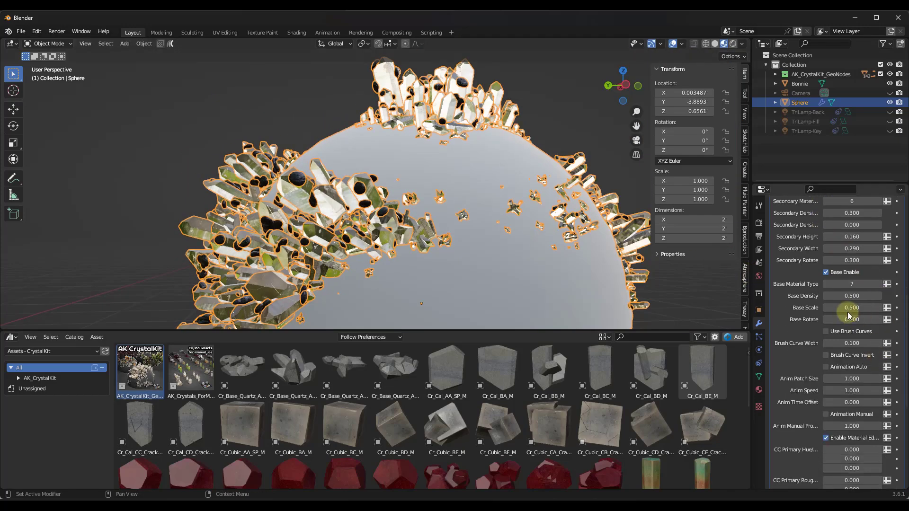
{"action": "scroll", "coordinate": [452, 237], "scroll_direction": "up", "scroll_amount": 5}
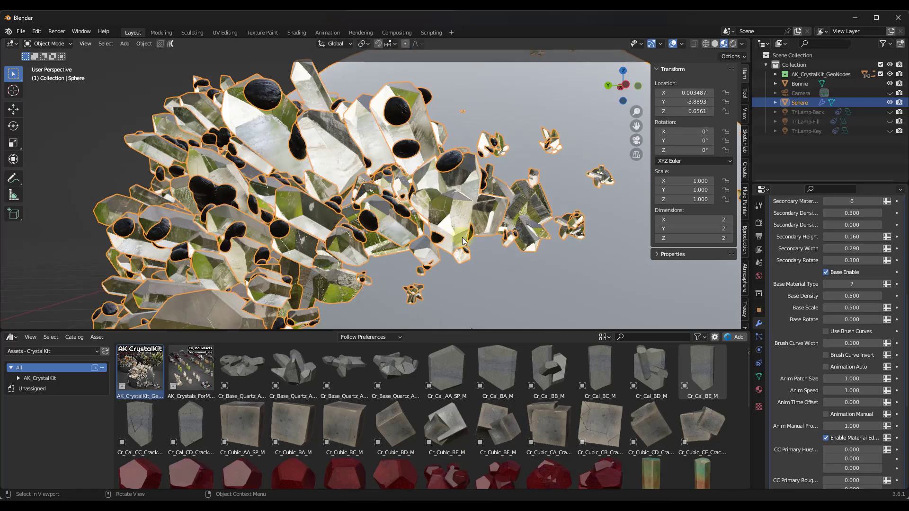
{"action": "left_click_drag", "start_coordinate": [859, 285], "coordinate": [95, 155]}
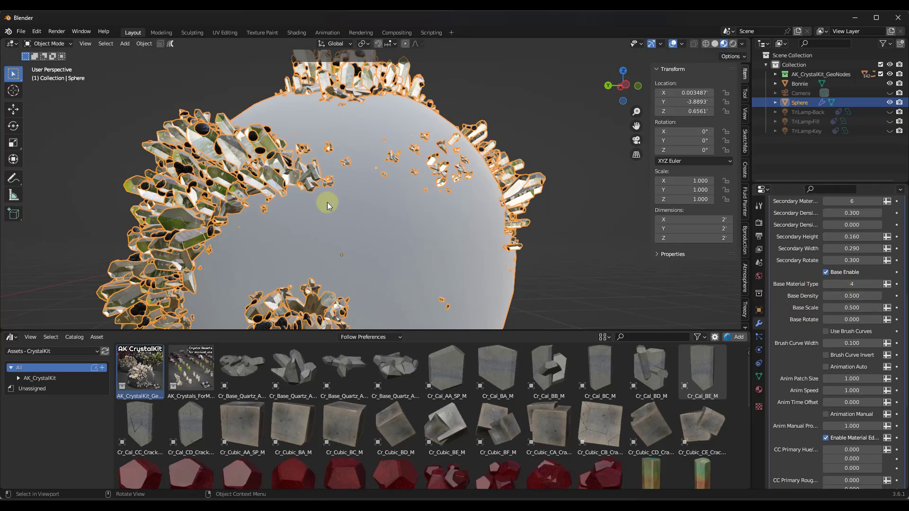
{"action": "scroll", "coordinate": [266, 182], "scroll_direction": "up", "scroll_amount": 5}
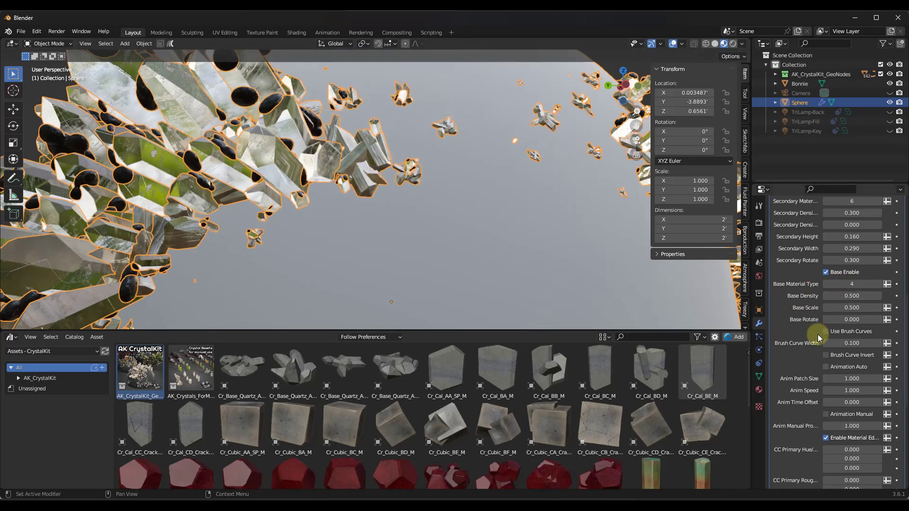
{"action": "left_click_drag", "start_coordinate": [847, 308], "coordinate": [576, 264]}
{"action": "scroll", "coordinate": [576, 264], "scroll_direction": "down", "scroll_amount": 5}
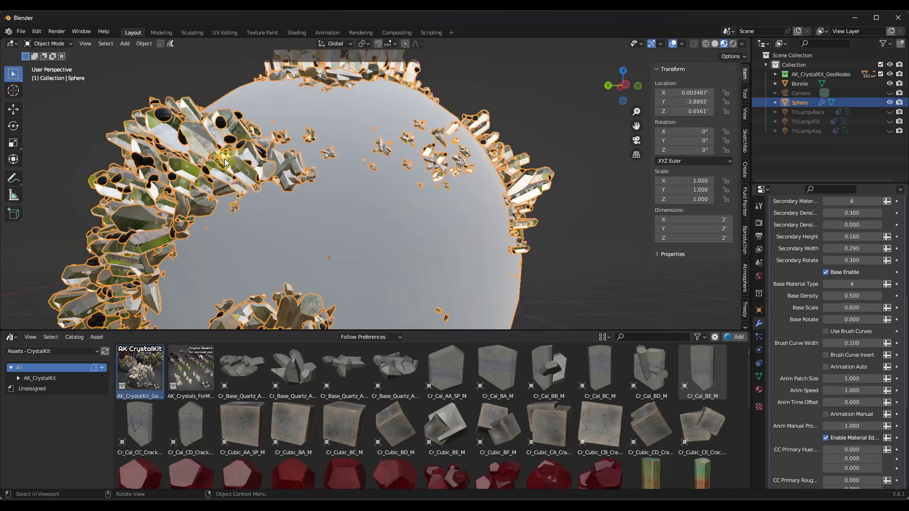
{"action": "mouse_move", "coordinate": [371, 169]}
{"action": "middle_mouse_down"}
{"action": "mouse_move", "coordinate": [431, 164]}
{"action": "mouse_move", "coordinate": [360, 166]}
{"action": "mouse_move", "coordinate": [365, 174]}
{"action": "middle_mouse_up"}
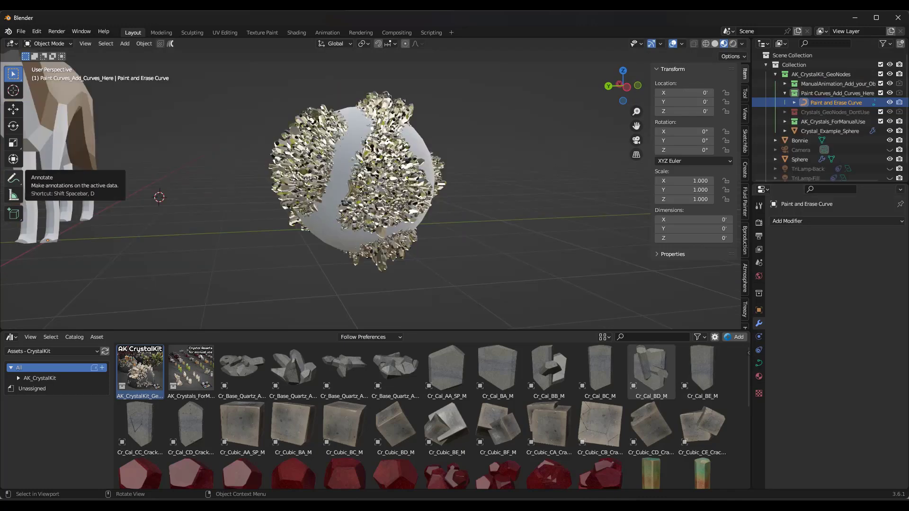
- Put the Paint and Erase Curve into Edit Mode and activate the Draw tool for drawing on surfaces
{"action": "middle_click_drag", "start_coordinate": [356, 238], "coordinate": [450, 112]}
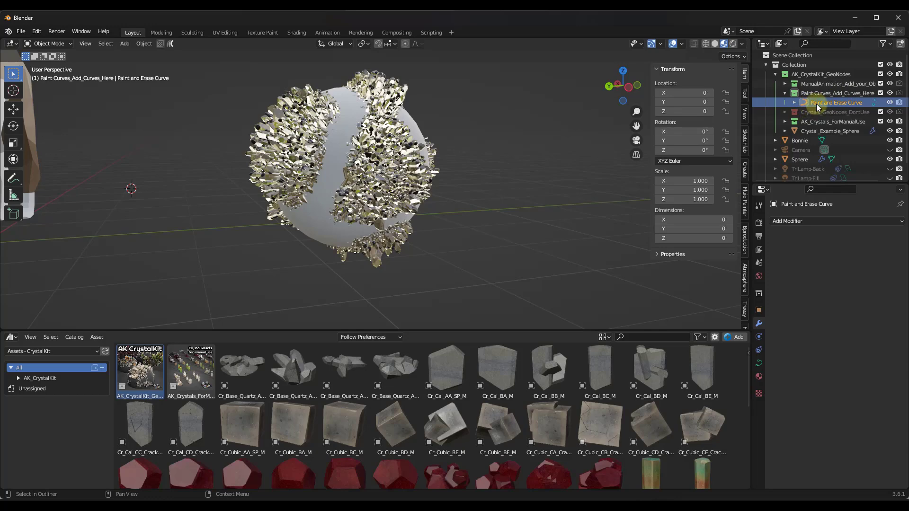
{"action": "middle_click_drag", "start_coordinate": [338, 157], "coordinate": [343, 159]}
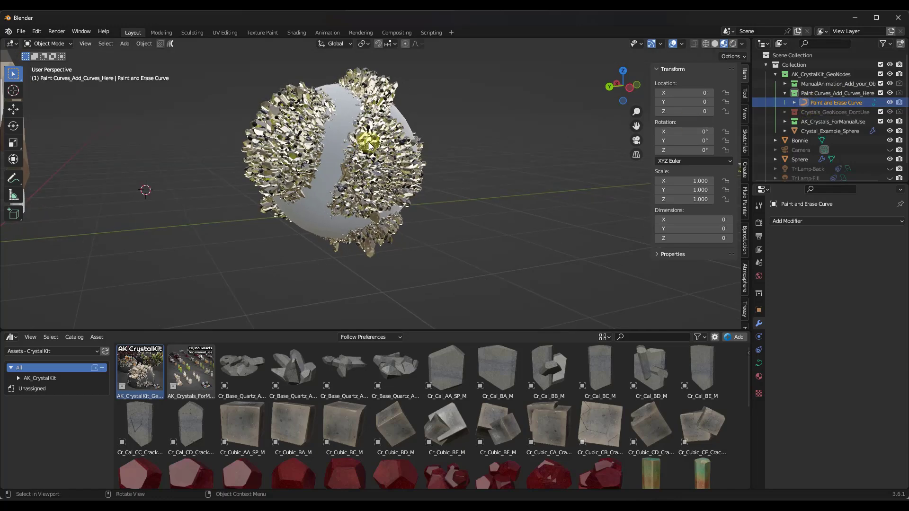
{"action": "key", "text": "Tab"}
{"action": "middle_click_drag", "start_coordinate": [411, 133], "coordinate": [411, 130]}
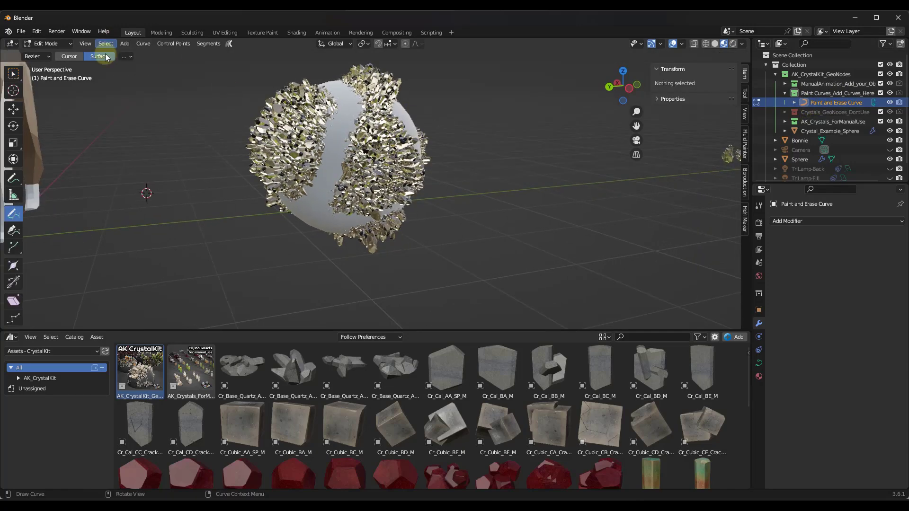
{"action": "left_click", "coordinate": [15, 213]}
- Draw several freehand curve strokes around the sphere's surface and return to Object Mode
{"action": "mouse_move", "coordinate": [384, 162]}
{"action": "left_mouse_down"}
{"action": "mouse_move", "coordinate": [385, 139]}
{"action": "mouse_move", "coordinate": [382, 160]}
{"action": "left_mouse_up"}
{"action": "left_click_drag", "start_coordinate": [288, 128], "coordinate": [282, 144]}
{"action": "middle_click_drag", "start_coordinate": [351, 114], "coordinate": [296, 144]}
{"action": "left_click_drag", "start_coordinate": [379, 87], "coordinate": [393, 109]}
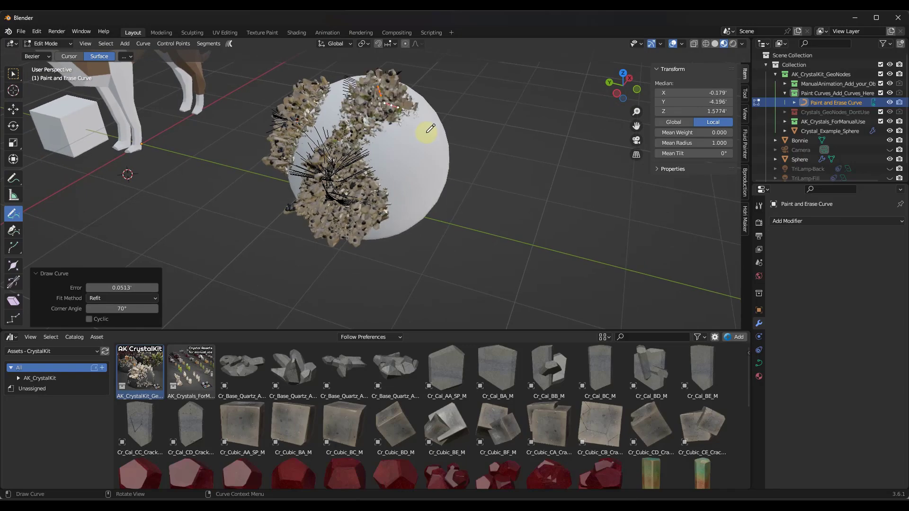
{"action": "left_click_drag", "start_coordinate": [434, 155], "coordinate": [439, 175]}
{"action": "mouse_move", "coordinate": [445, 177]}
{"action": "middle_mouse_down"}
{"action": "mouse_move", "coordinate": [452, 134]}
{"action": "mouse_move", "coordinate": [490, 134]}
{"action": "middle_mouse_up"}
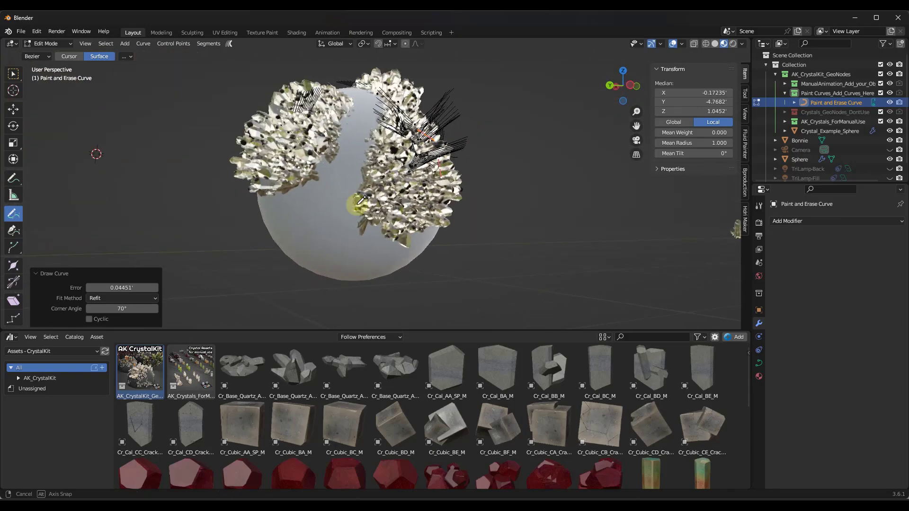
{"action": "left_click_drag", "start_coordinate": [310, 230], "coordinate": [336, 268]}
{"action": "mouse_move", "coordinate": [358, 268]}
{"action": "middle_mouse_down"}
{"action": "mouse_move", "coordinate": [420, 223]}
{"action": "mouse_move", "coordinate": [357, 242]}
{"action": "mouse_move", "coordinate": [365, 241]}
{"action": "middle_mouse_up"}
{"action": "scroll", "coordinate": [368, 237], "scroll_direction": "down", "scroll_amount": 2}
{"action": "key", "text": "Tab"}
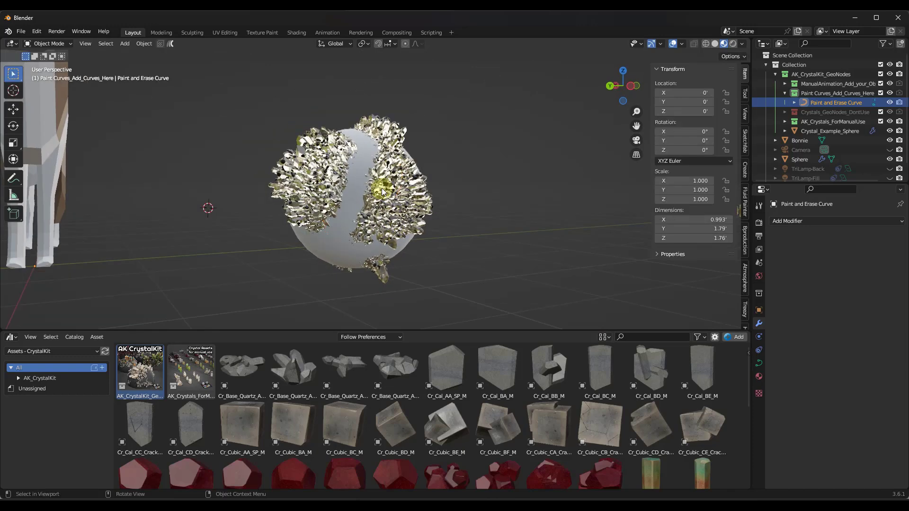
- Select the sphere and turn on Use Brush Curves in its CrystalKit modifier
{"action": "left_click", "coordinate": [383, 195]}
{"action": "scroll", "coordinate": [871, 350], "scroll_direction": "down", "scroll_amount": 20}
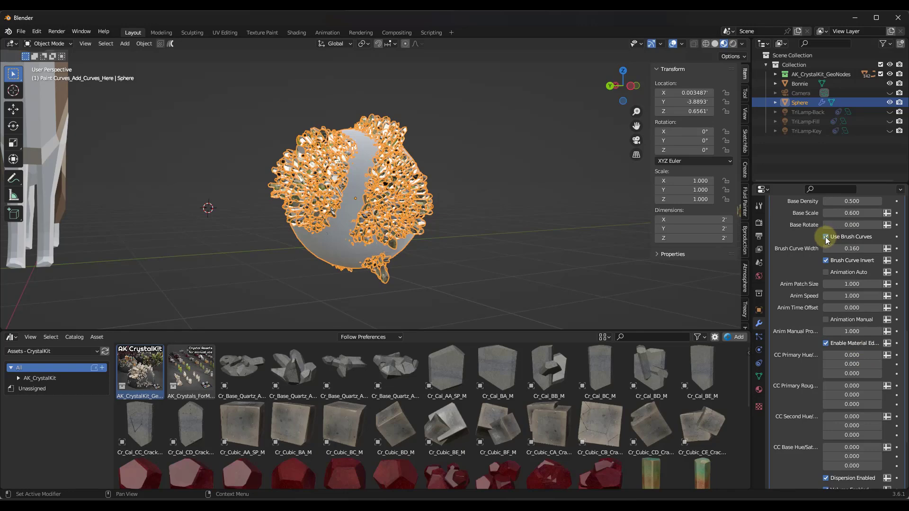
{"action": "left_click", "coordinate": [826, 237]}
- Compare the sphere's crystals with Brush Curve Invert off and on, leaving it enabled
{"action": "left_click", "coordinate": [826, 260]}
{"action": "left_click", "coordinate": [825, 260]}
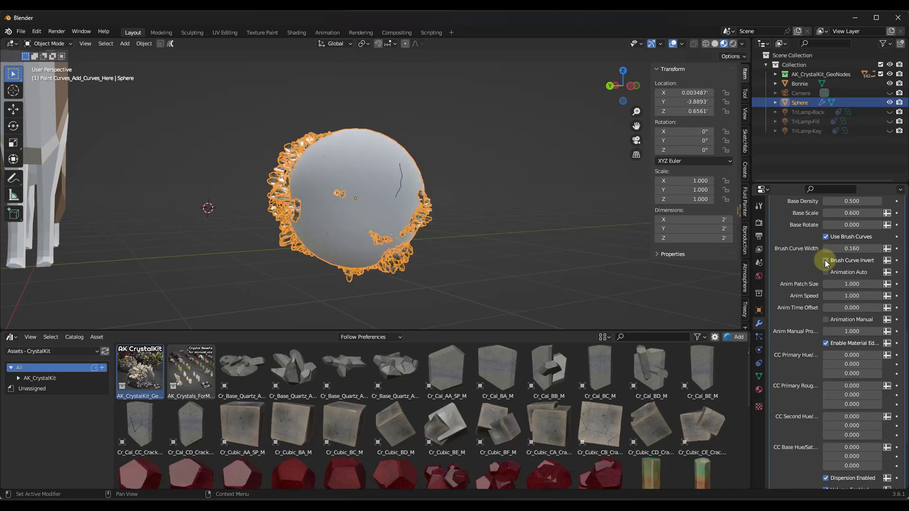
{"action": "left_click", "coordinate": [824, 260]}
{"action": "left_click", "coordinate": [825, 260]}
{"action": "middle_click_drag", "start_coordinate": [405, 225], "coordinate": [384, 221]}
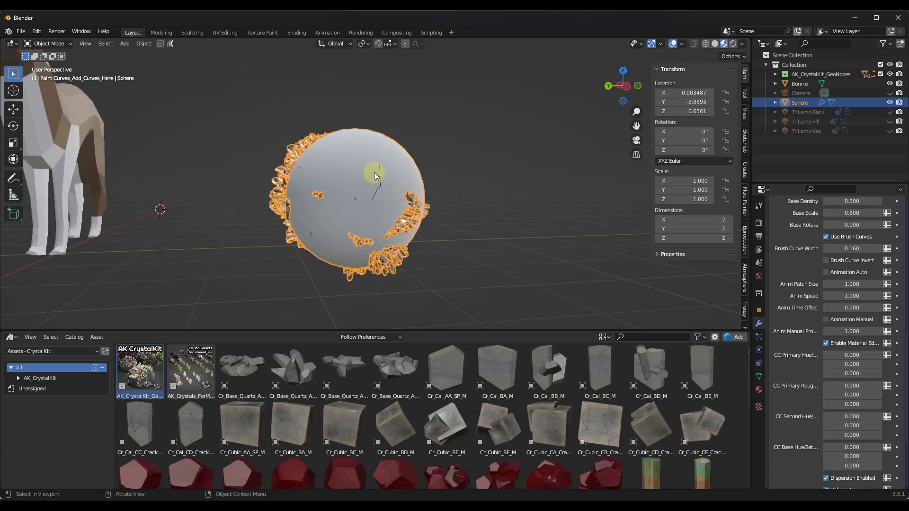
{"action": "middle_click_drag", "start_coordinate": [377, 181], "coordinate": [386, 185]}
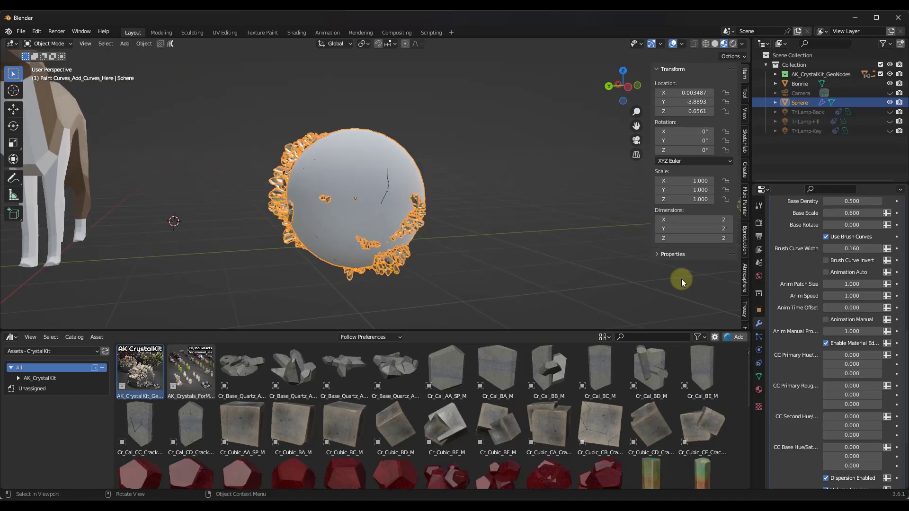
{"action": "left_click", "coordinate": [825, 261]}
{"action": "mouse_move", "coordinate": [404, 222]}
{"action": "middle_mouse_down"}
{"action": "mouse_move", "coordinate": [379, 212]}
{"action": "mouse_move", "coordinate": [404, 195]}
{"action": "mouse_move", "coordinate": [330, 200]}
{"action": "middle_mouse_up"}
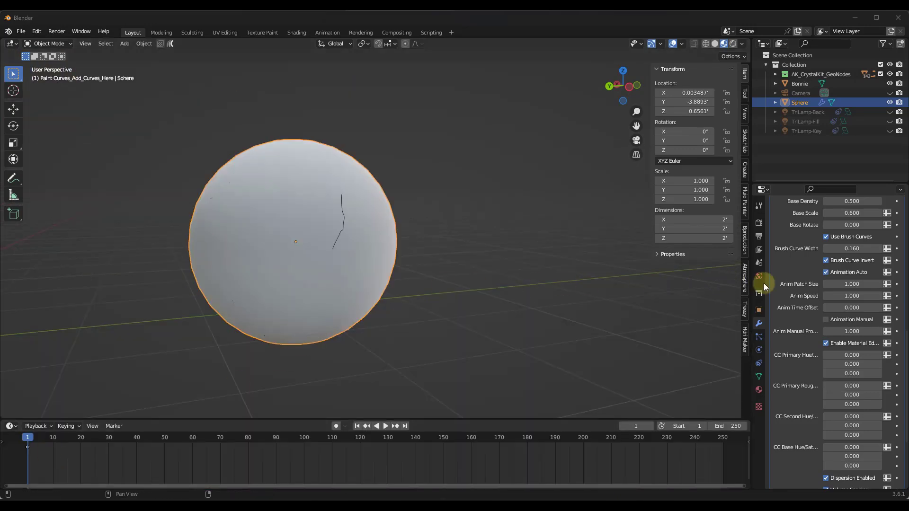
- Enable Animation Auto for the sphere, play back the crystal growth from several angles and stop the playback
{"action": "left_click", "coordinate": [825, 275]}
{"action": "left_click", "coordinate": [826, 274]}
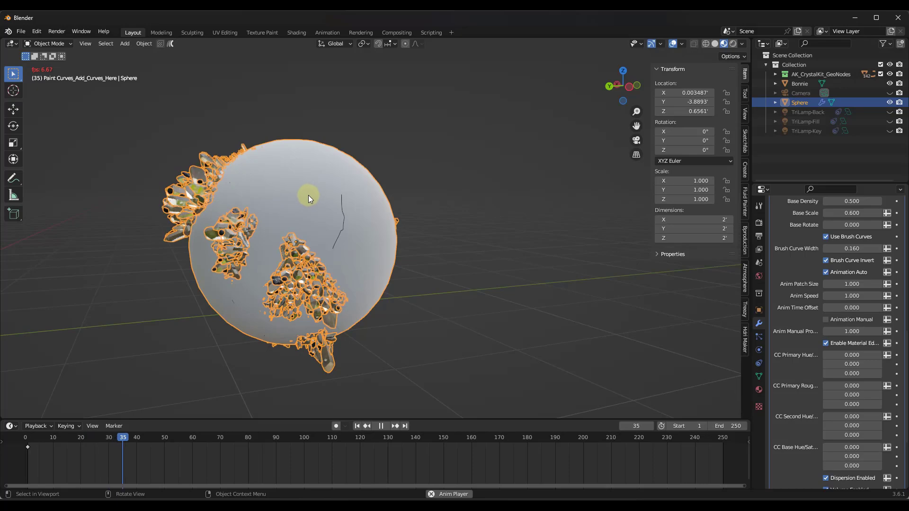
{"action": "mouse_move", "coordinate": [396, 277]}
{"action": "middle_mouse_down"}
{"action": "mouse_move", "coordinate": [295, 274]}
{"action": "mouse_move", "coordinate": [396, 283]}
{"action": "mouse_move", "coordinate": [379, 273]}
{"action": "middle_mouse_up"}
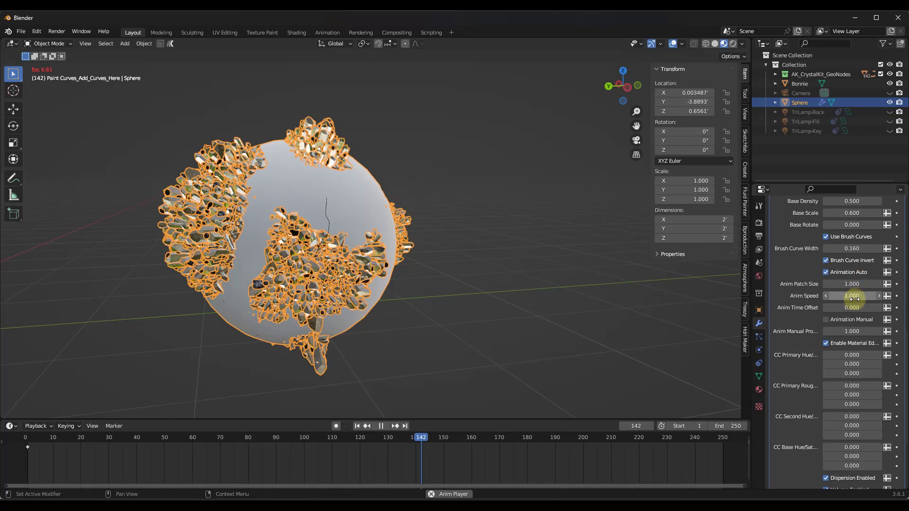
{"action": "middle_click_drag", "start_coordinate": [354, 262], "coordinate": [314, 265]}
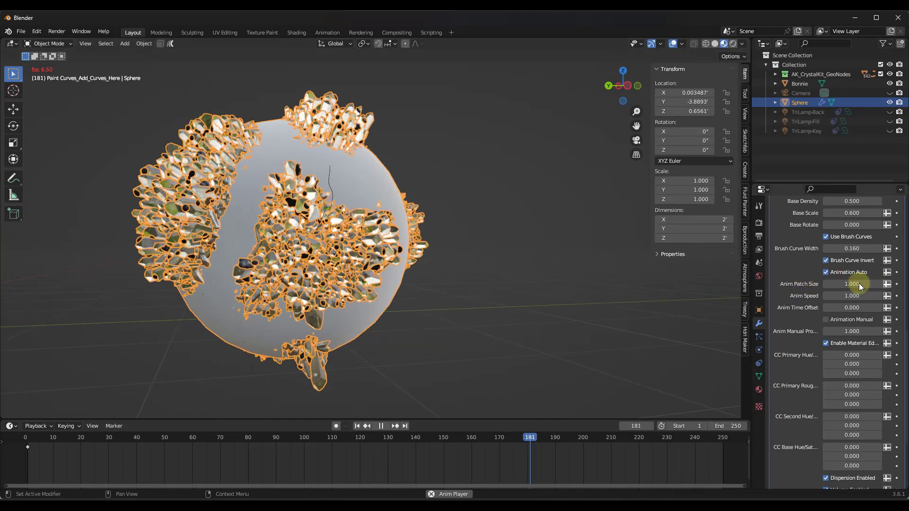
{"action": "left_click", "coordinate": [381, 426]}
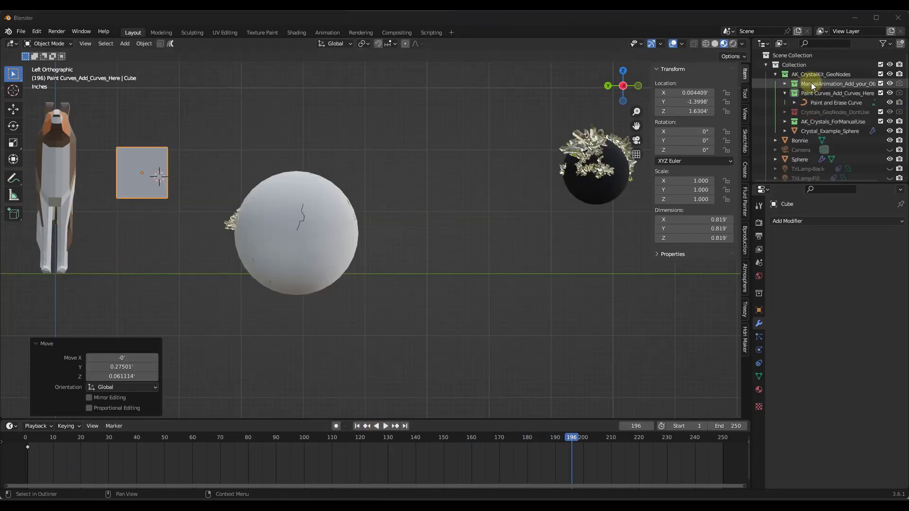
- Select the sphere and bring up its Animation Manual settings in the CrystalKit modifier
{"action": "left_click", "coordinate": [286, 229]}
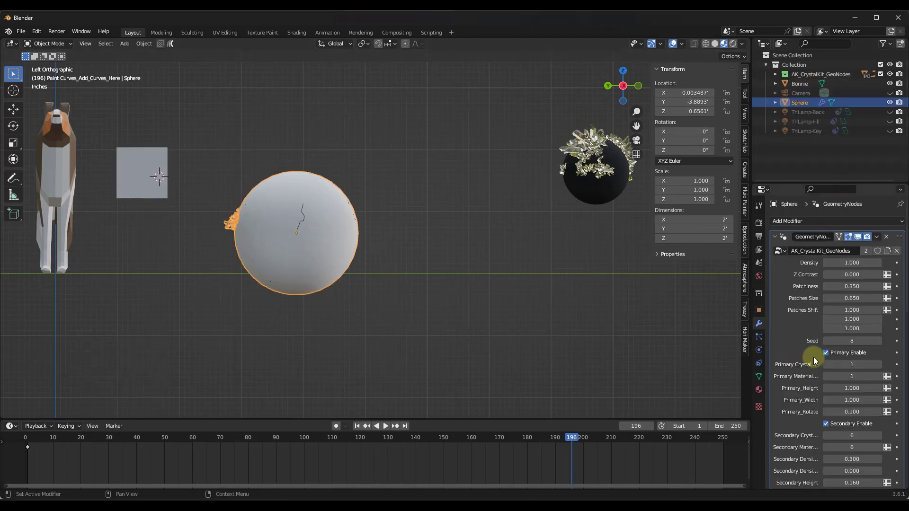
{"action": "scroll", "coordinate": [810, 361], "scroll_direction": "down", "scroll_amount": 15}
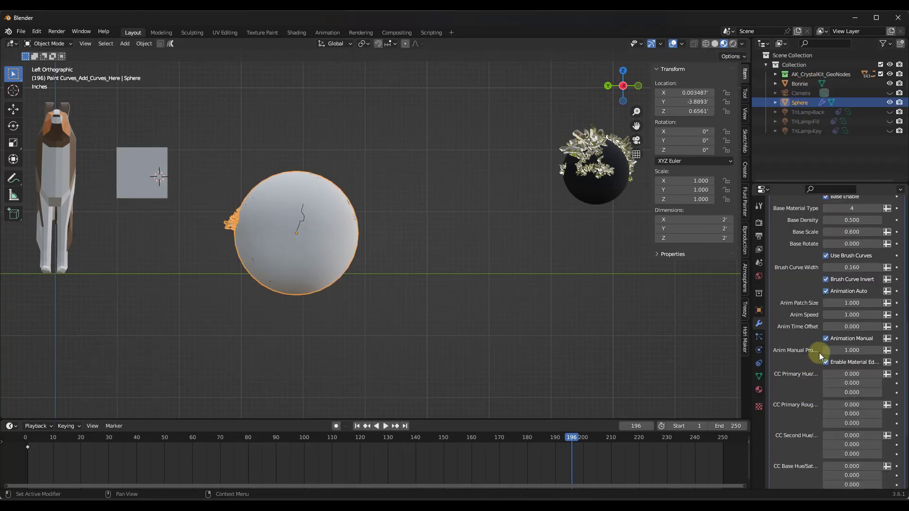
{"action": "scroll", "coordinate": [819, 362], "scroll_direction": "down", "scroll_amount": 1}
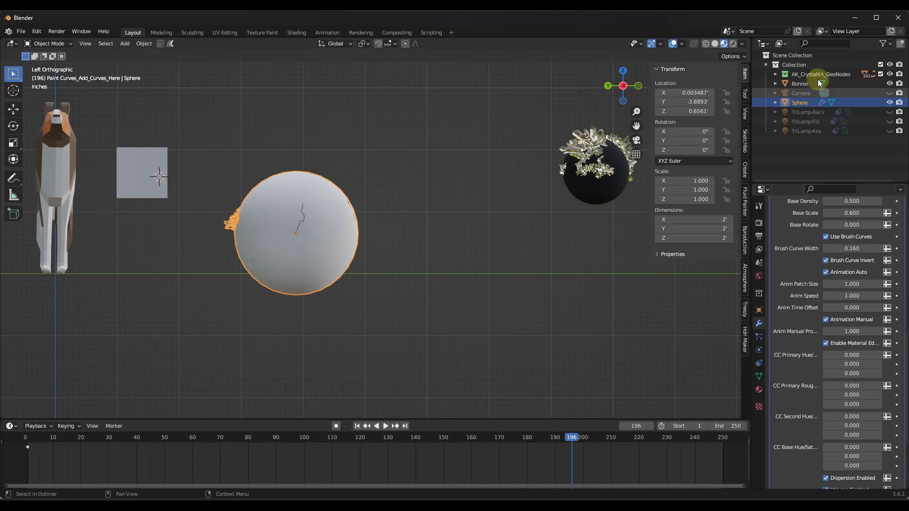
- Select the cube inside the ManualAnimation collection and move it in the side view
{"action": "left_click", "coordinate": [775, 75]}
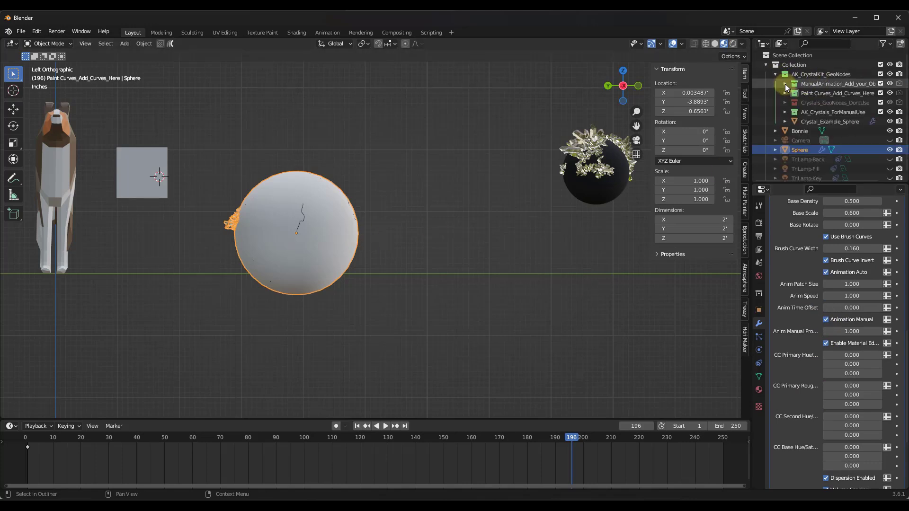
{"action": "left_click", "coordinate": [785, 84]}
{"action": "left_click", "coordinate": [813, 93]}
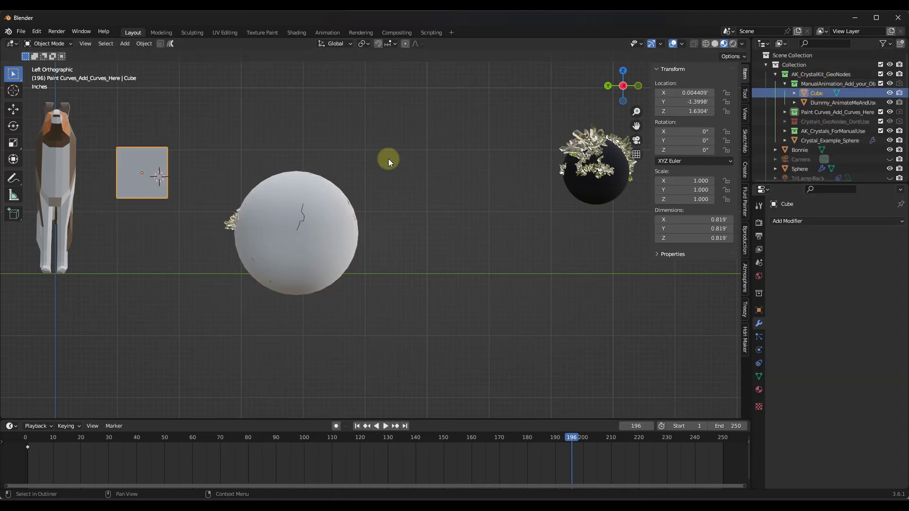
{"action": "key", "text": "g"}
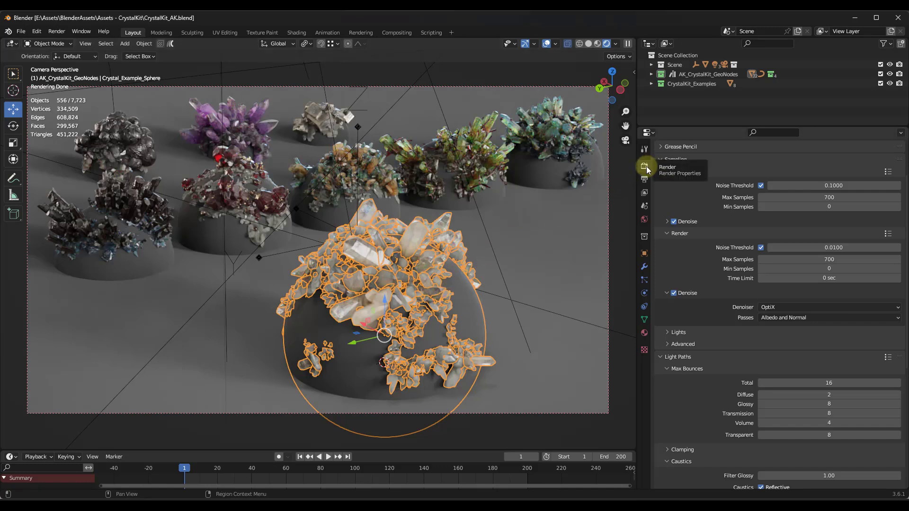
- Review the Cycles sampling, denoising, light bounce and caustics settings of the CrystalKit example scene
{"action": "scroll", "coordinate": [715, 199], "scroll_direction": "up", "scroll_amount": 1}
{"action": "scroll", "coordinate": [715, 199], "scroll_direction": "up", "scroll_amount": 2}
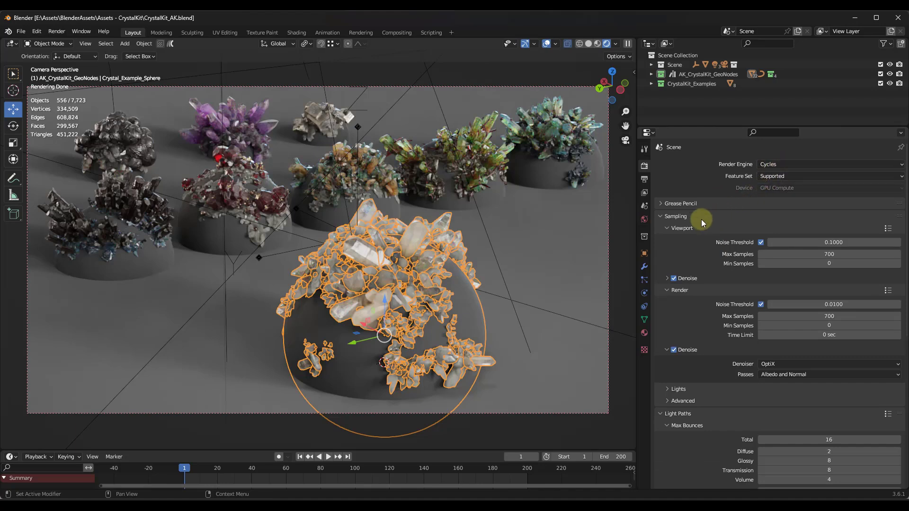
{"action": "scroll", "coordinate": [675, 298], "scroll_direction": "down", "scroll_amount": 5}
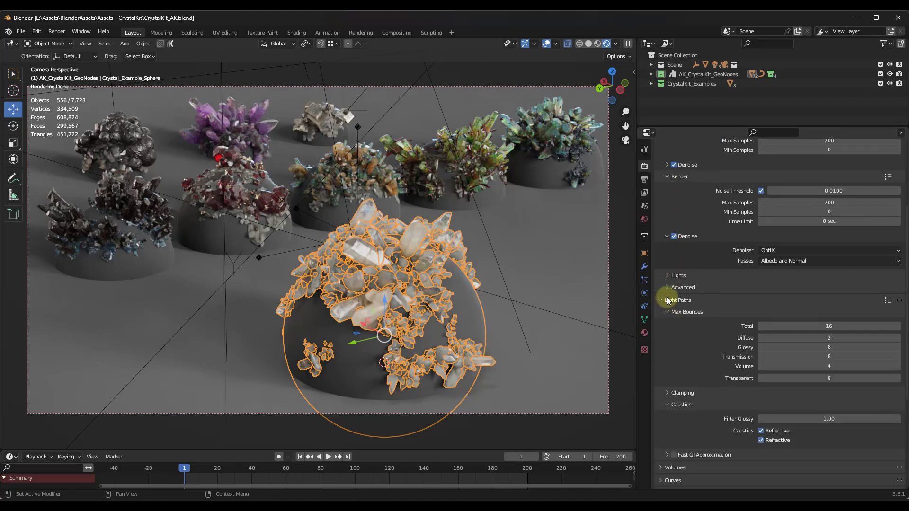